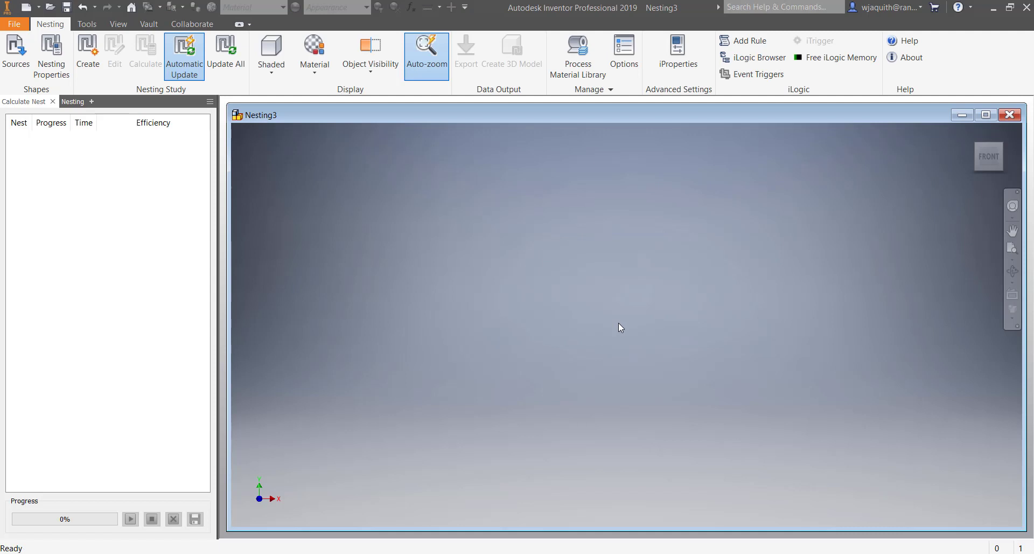
Step: Dismiss the new-file window and open the Process Material Library at 8 Ga Steel
{"action": "left_click", "coordinate": [27, 8]}
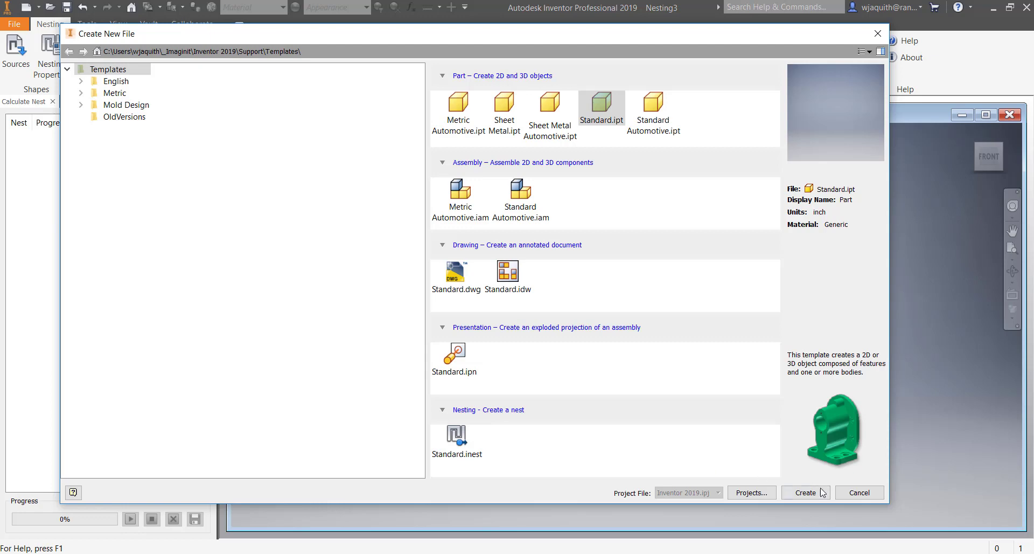
{"action": "left_click", "coordinate": [847, 493]}
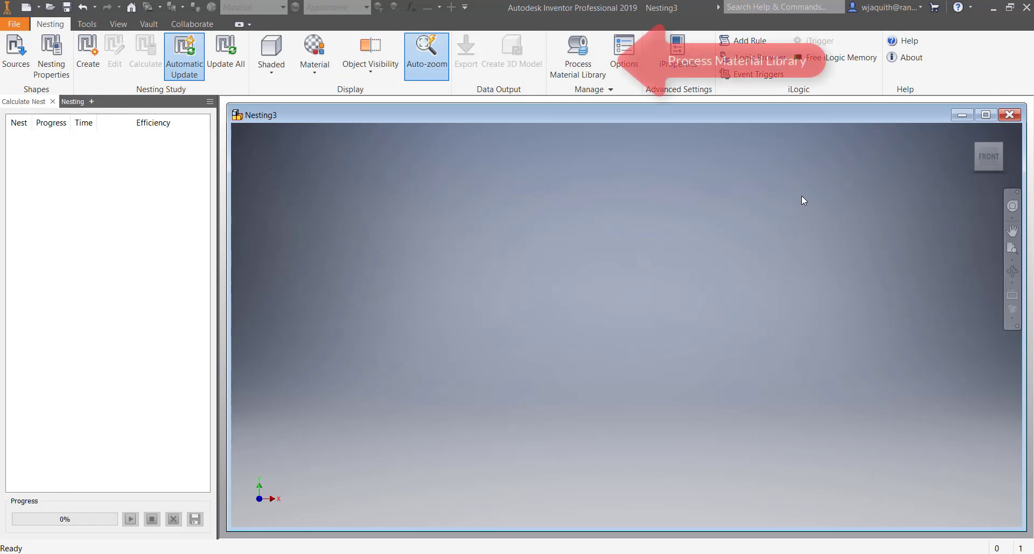
{"action": "left_click", "coordinate": [586, 60]}
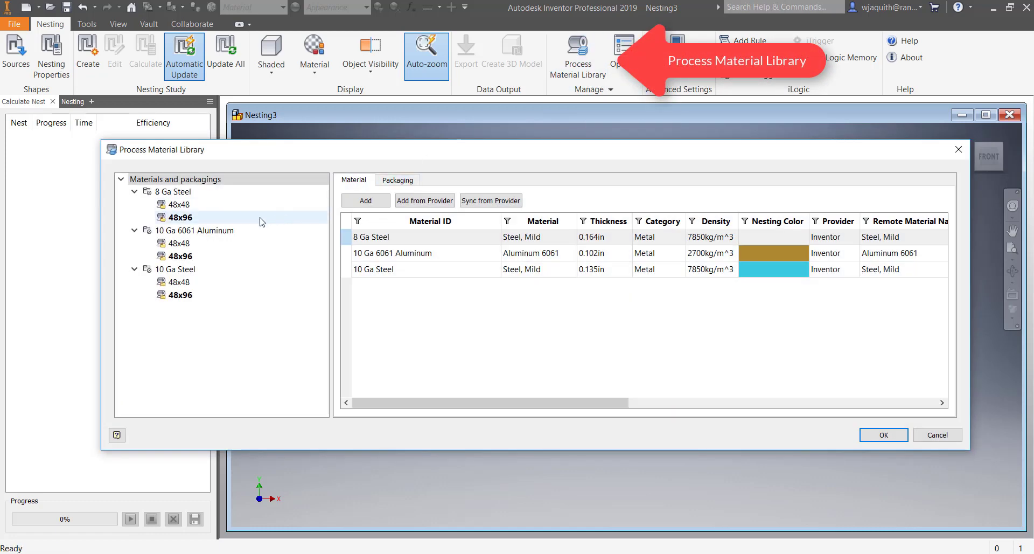
{"action": "left_click", "coordinate": [172, 191]}
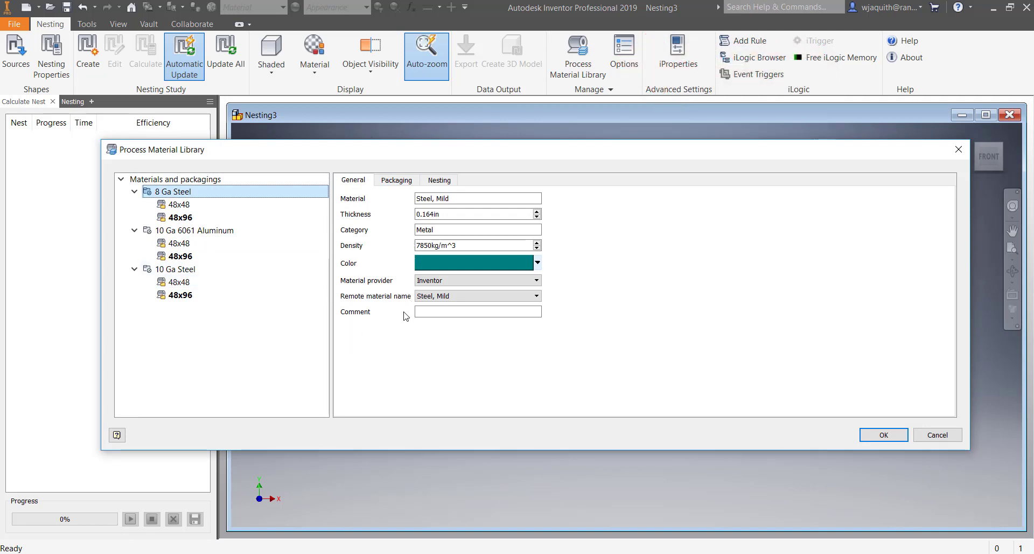
Step: Review 8 Ga Steel's 48x48 and 48x96 sheets and nesting settings, then the other materials
{"action": "left_click", "coordinate": [396, 180]}
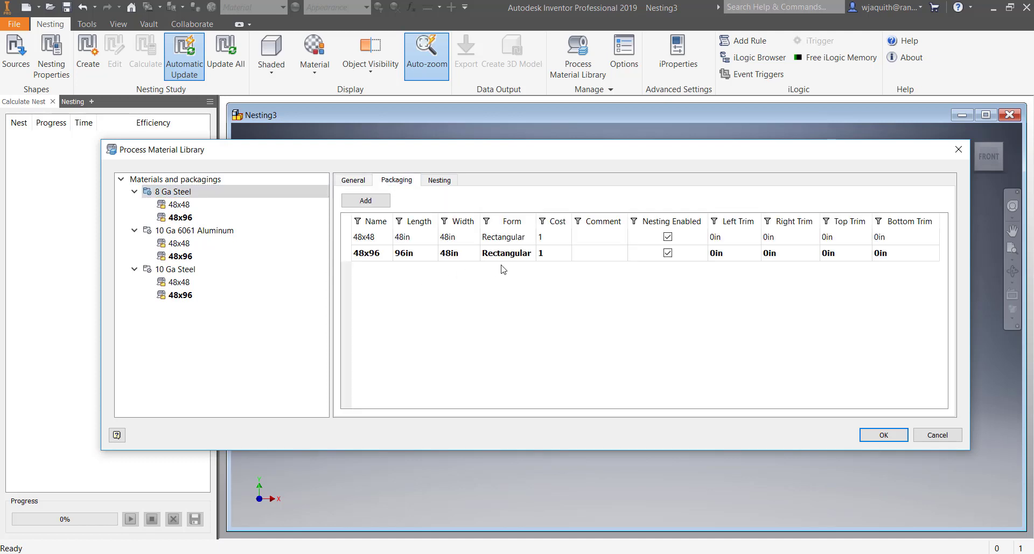
{"action": "left_click", "coordinate": [446, 182]}
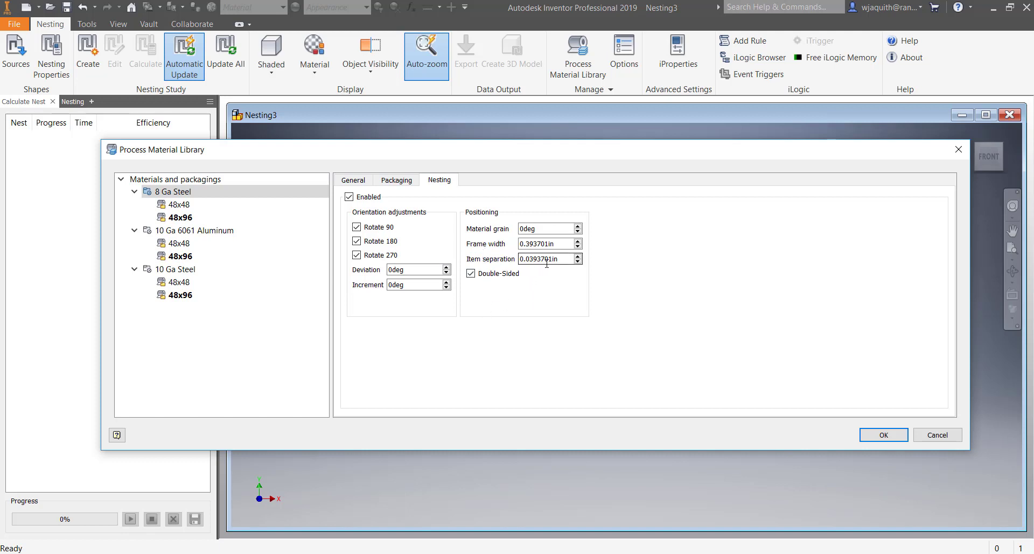
{"action": "left_click_drag", "start_coordinate": [563, 259], "coordinate": [517, 259]}
{"action": "key", "text": "Tab"}
{"action": "left_click", "coordinate": [182, 205]}
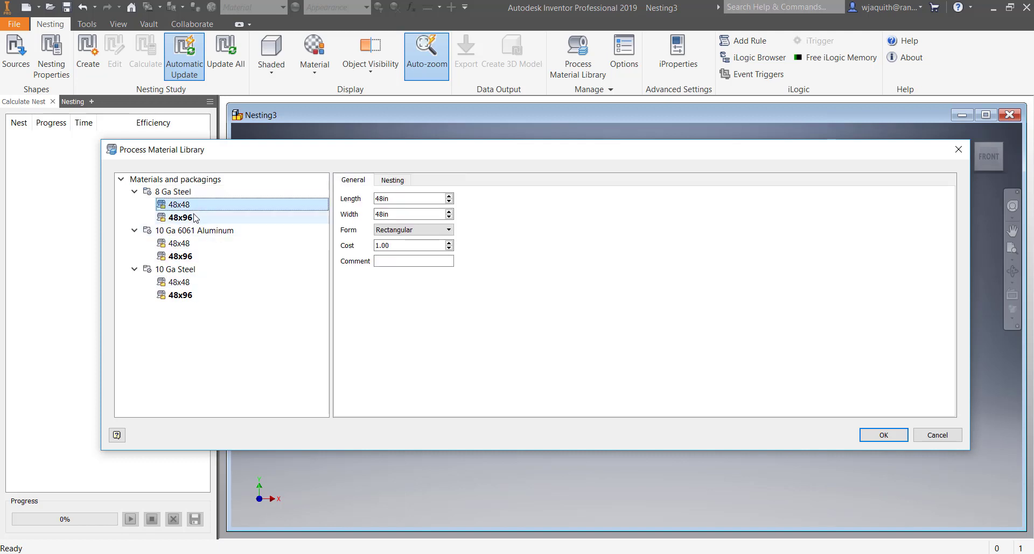
{"action": "left_click", "coordinate": [392, 180]}
{"action": "left_click", "coordinate": [231, 229]}
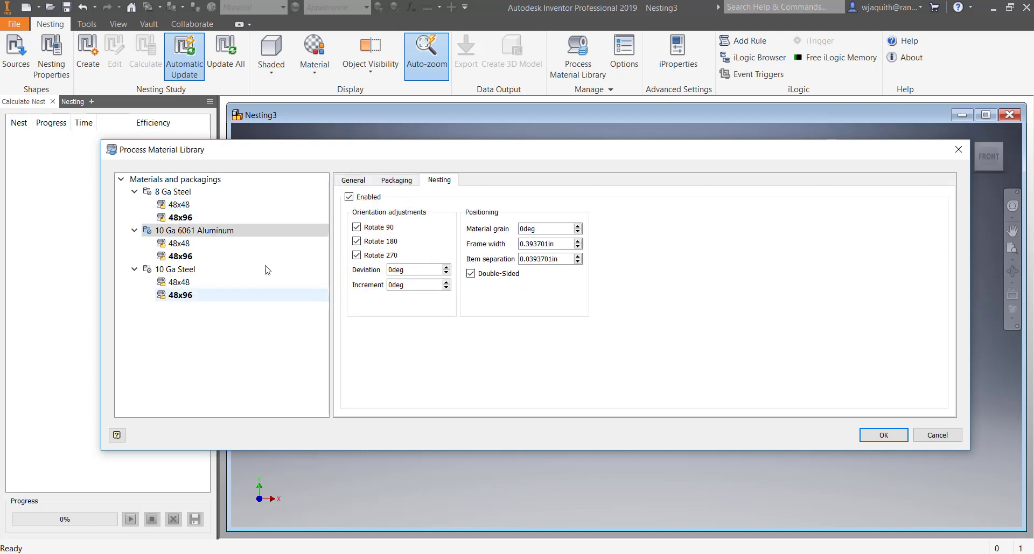
{"action": "left_click", "coordinate": [195, 182]}
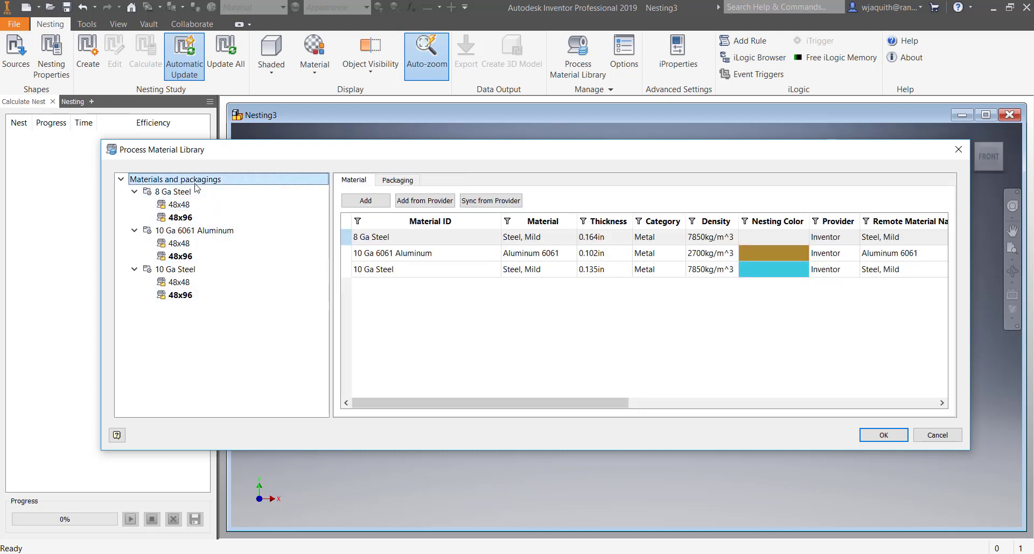
Step: Add a new material and rename Material ID.5 to 'Steel Plate'
{"action": "left_click", "coordinate": [365, 201]}
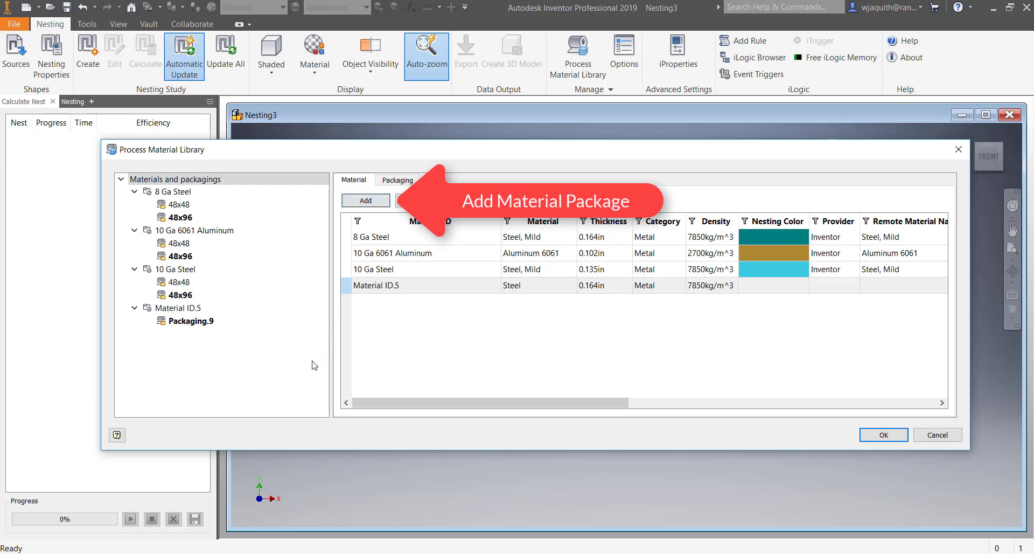
{"action": "left_click", "coordinate": [182, 309]}
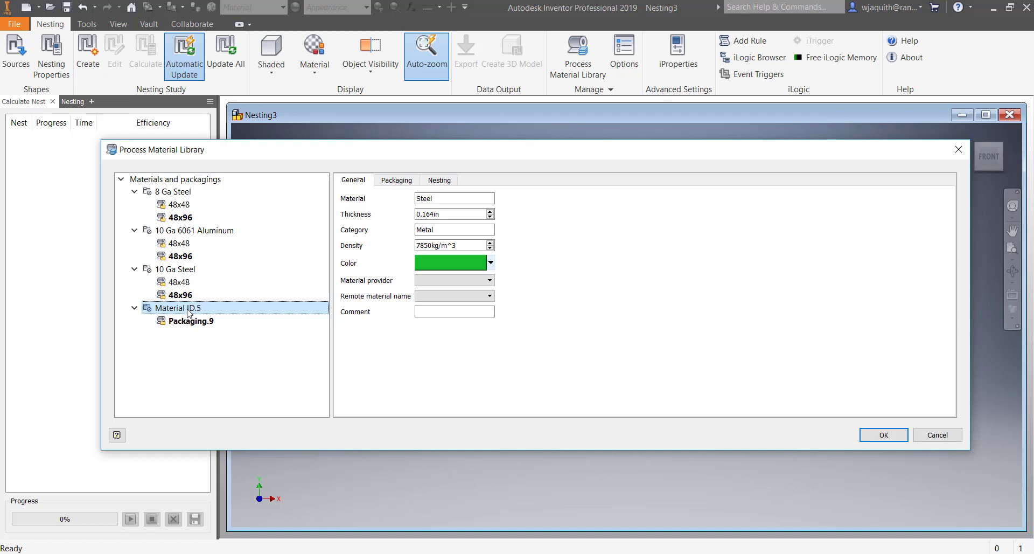
{"action": "right_click", "coordinate": [188, 312]}
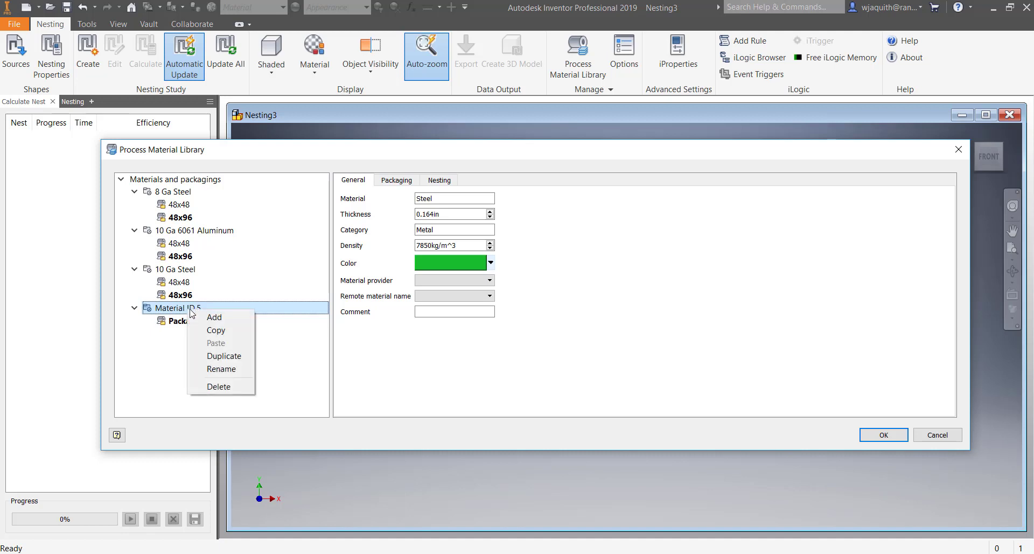
{"action": "left_click", "coordinate": [240, 374]}
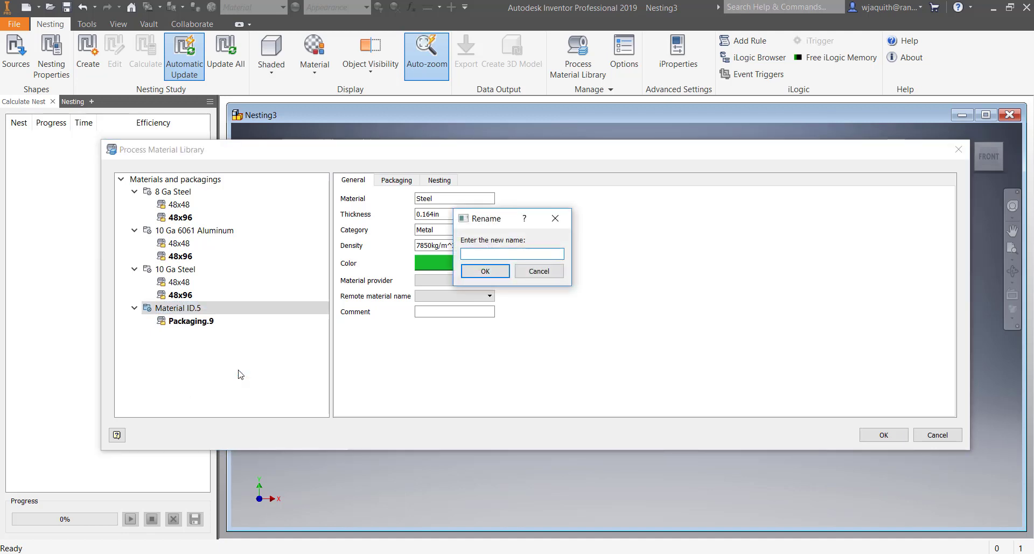
{"action": "type", "text": "Steel Plate"}
{"action": "key", "text": "Return"}
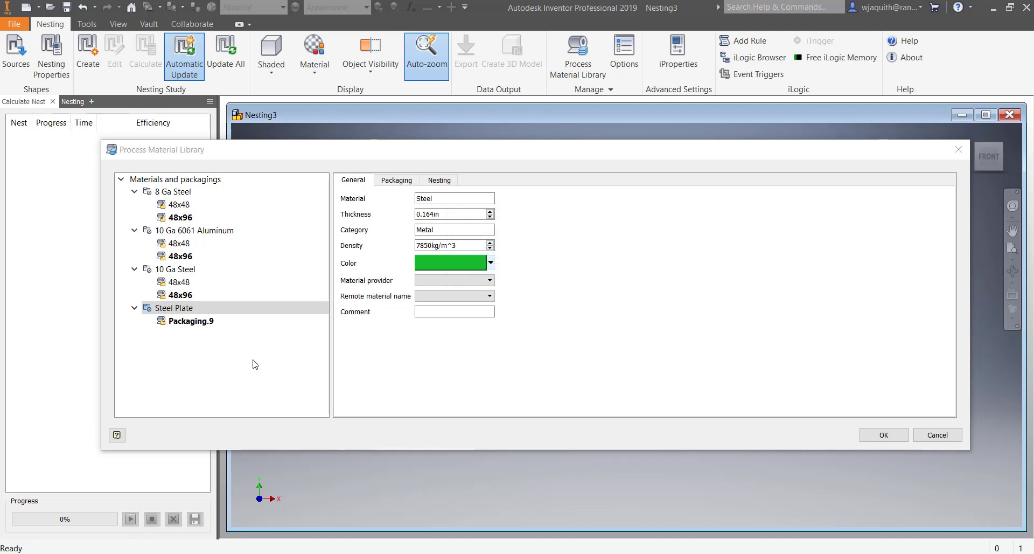
{"action": "left_click", "coordinate": [172, 179]}
{"action": "left_click", "coordinate": [424, 200]}
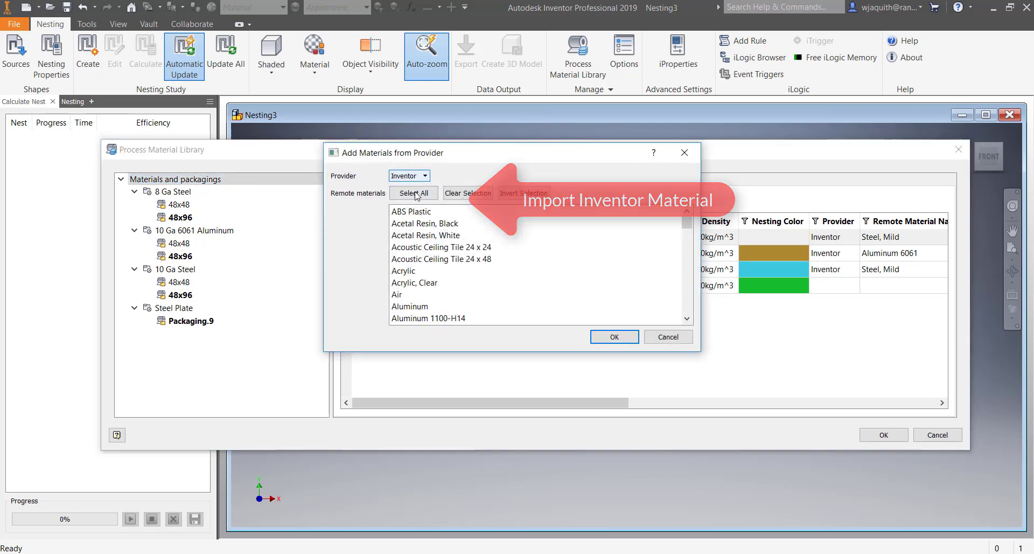
Step: Import Stainless Steel from Inventor's materials, then cancel the library to discard all changes
{"action": "left_click_drag", "start_coordinate": [689, 228], "coordinate": [701, 281]}
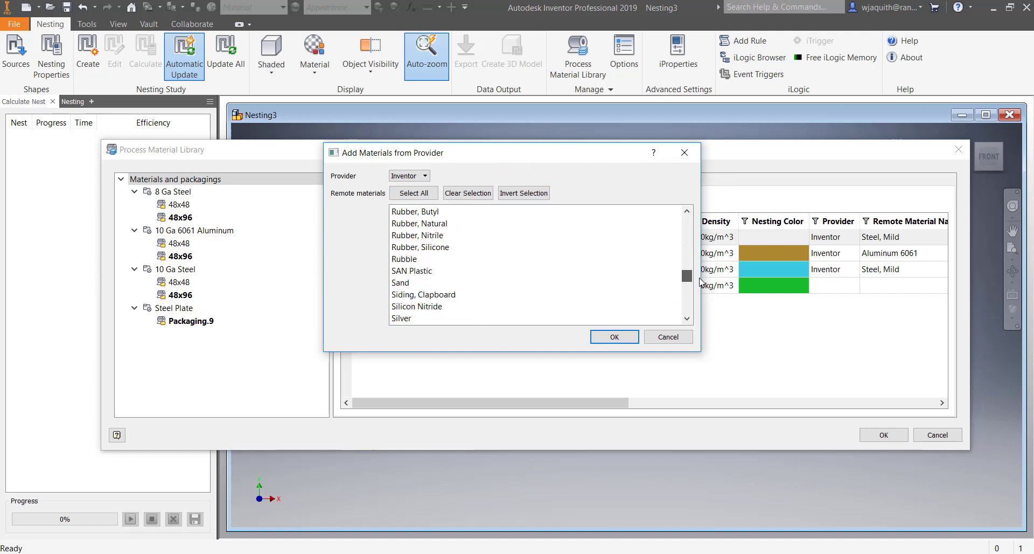
{"action": "scroll", "coordinate": [555, 279], "scroll_direction": "down", "scroll_amount": 4}
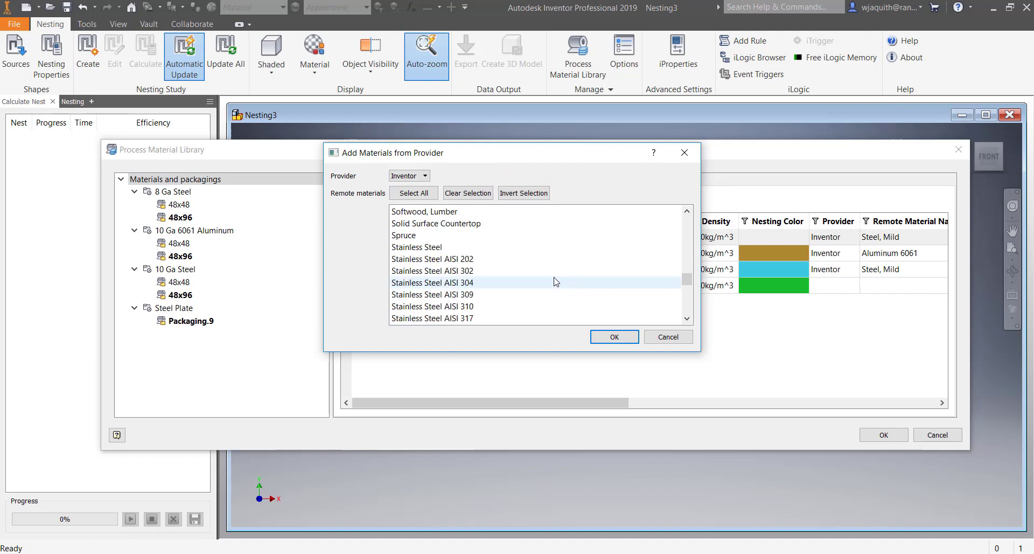
{"action": "left_click", "coordinate": [439, 248]}
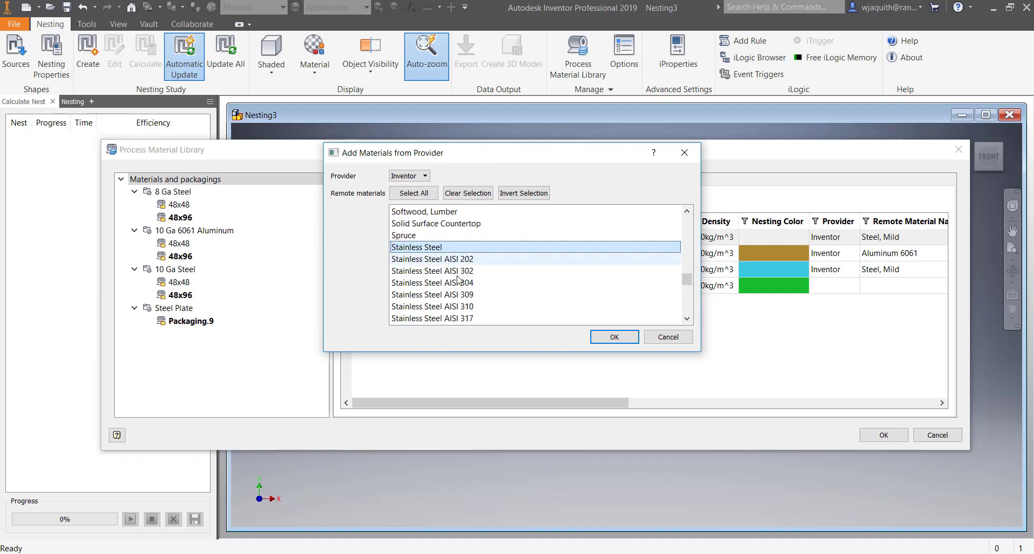
{"action": "left_click", "coordinate": [606, 337]}
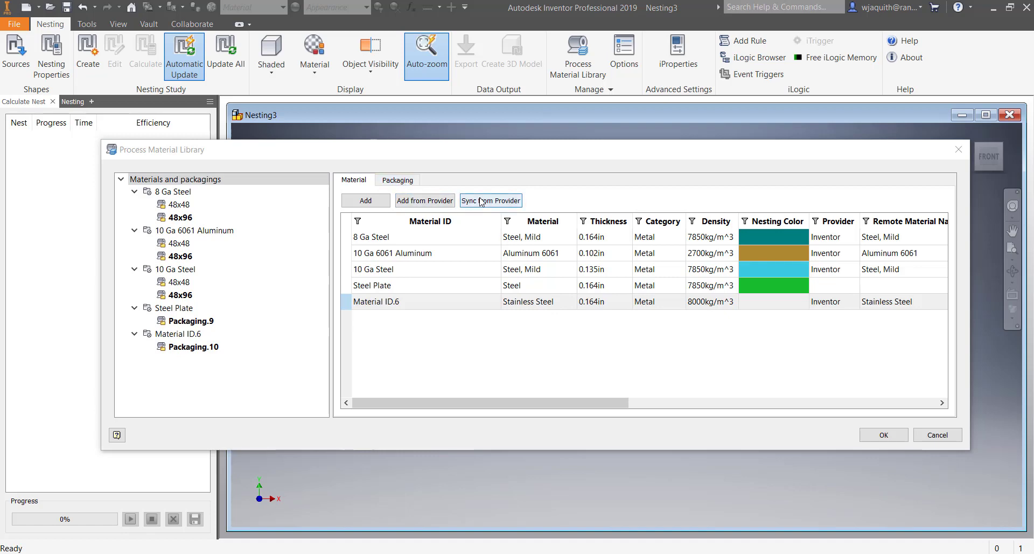
{"action": "left_click", "coordinate": [924, 435]}
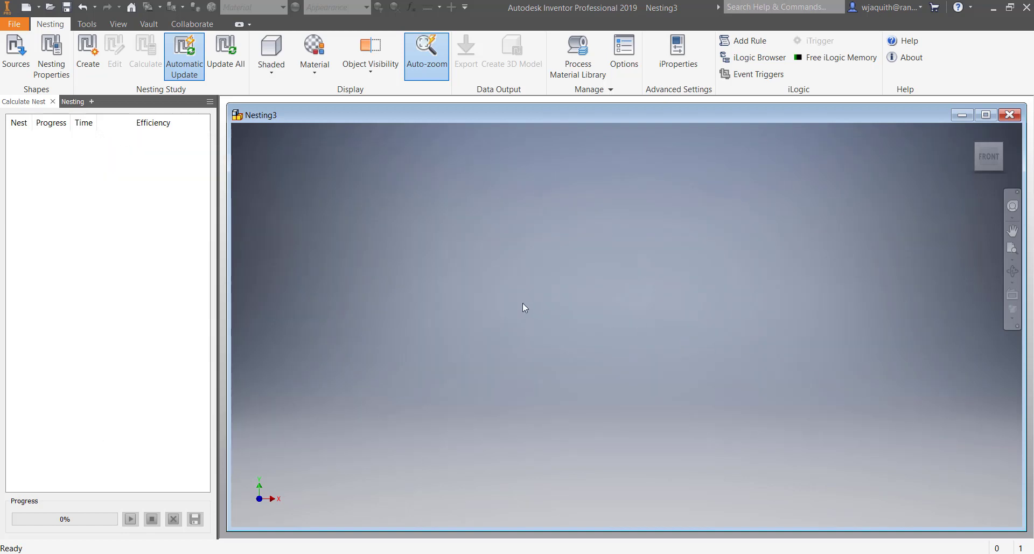
{"action": "left_click", "coordinate": [624, 53]}
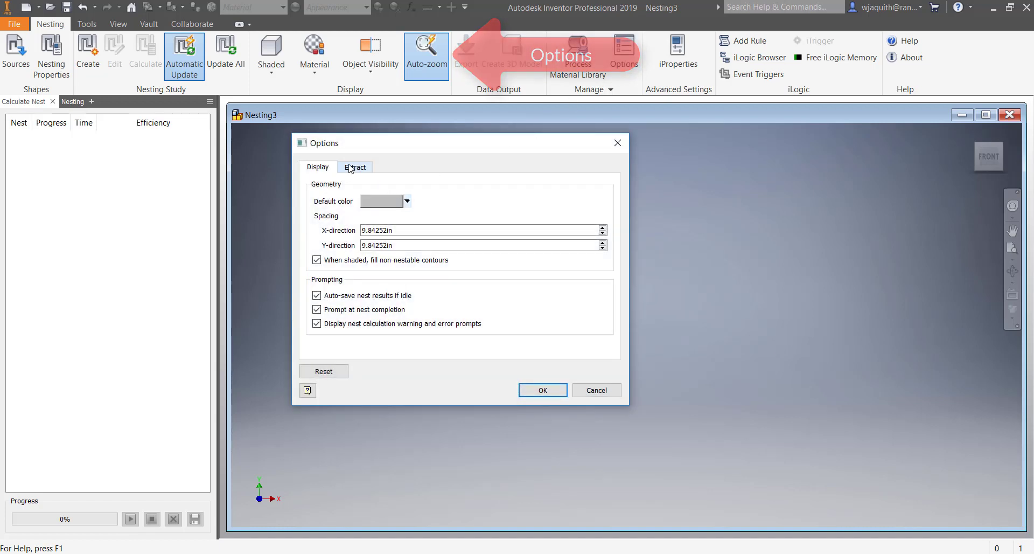
{"action": "left_click", "coordinate": [350, 168]}
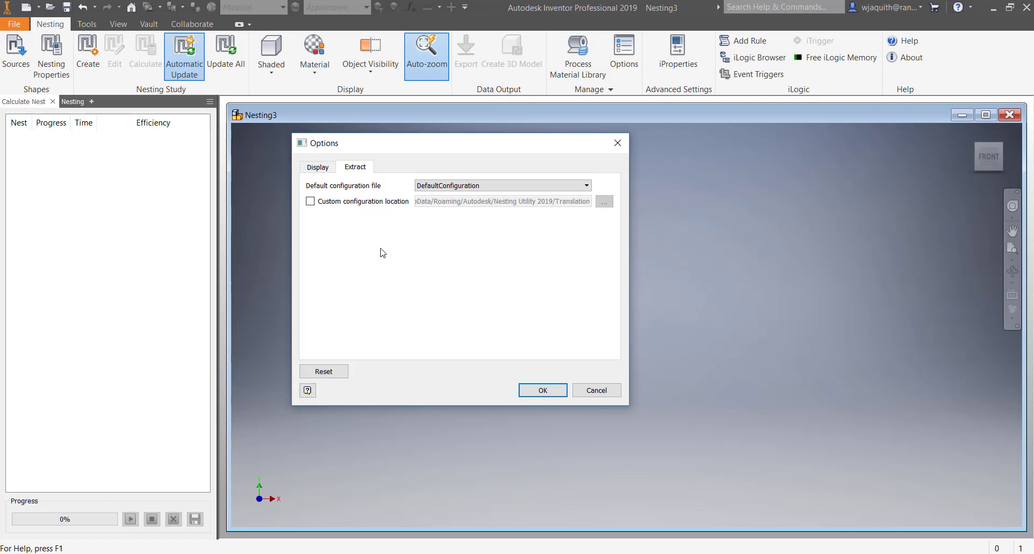
{"action": "left_click", "coordinate": [595, 391]}
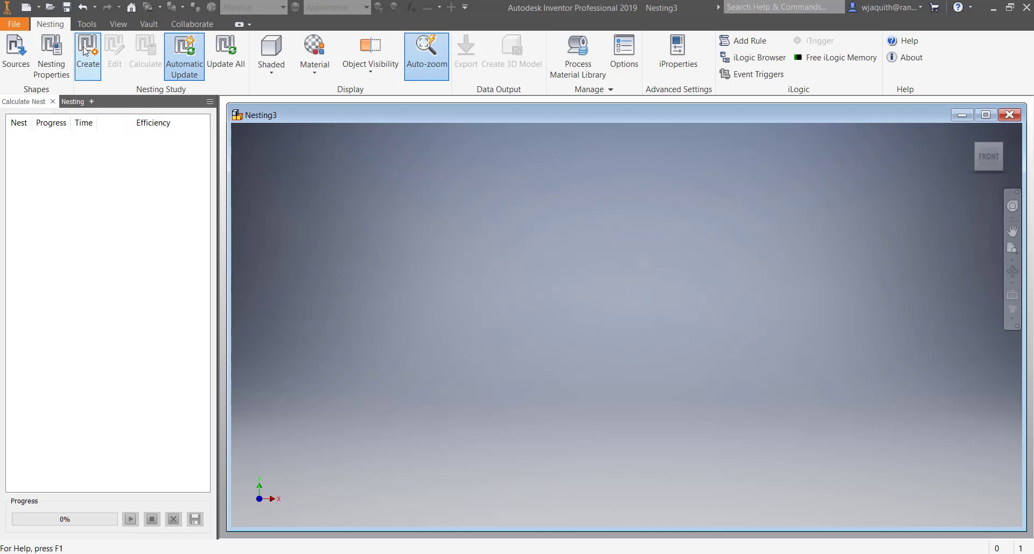
Step: Open the BurnTable Main.iam assembly and accept its update prompt
{"action": "left_click", "coordinate": [51, 7]}
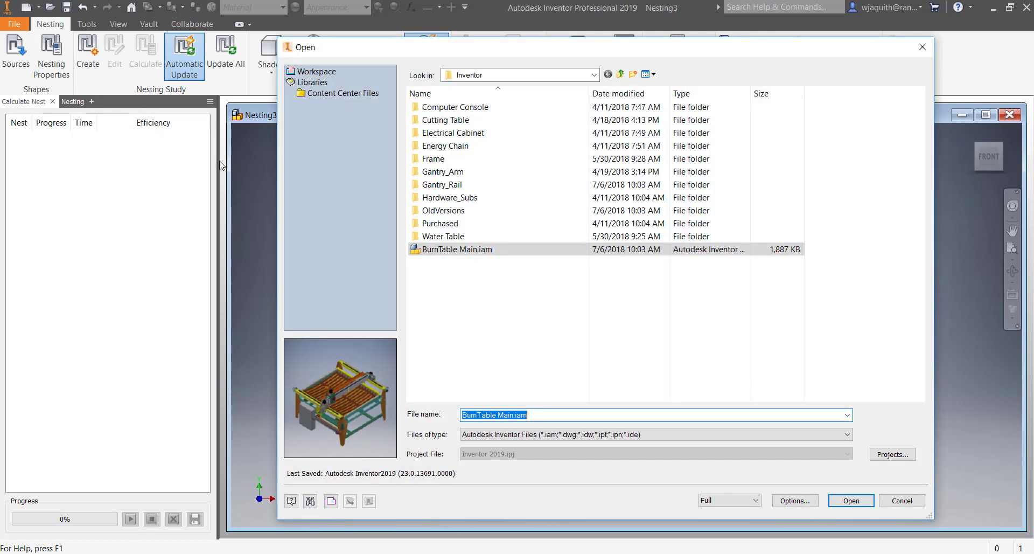
{"action": "left_click", "coordinate": [470, 251]}
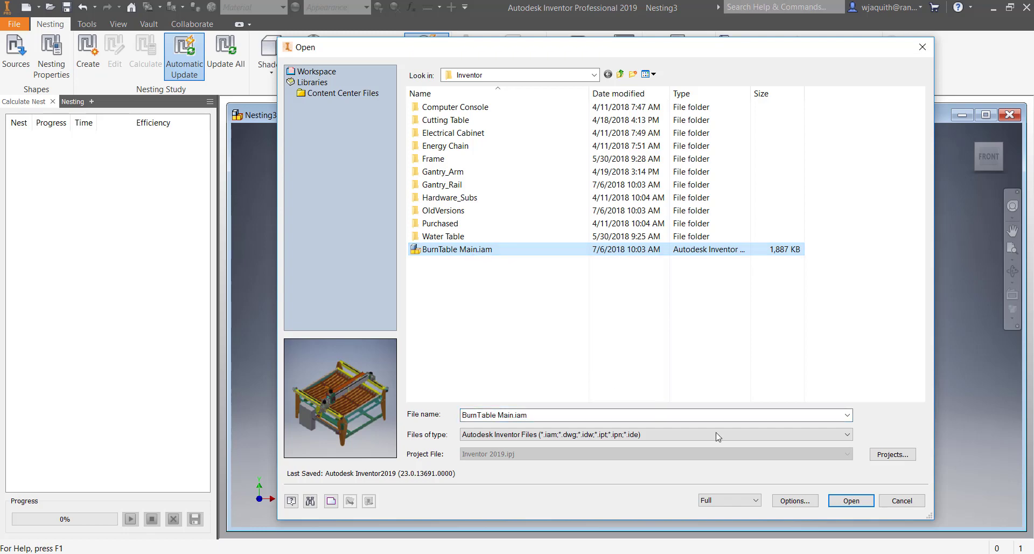
{"action": "left_click", "coordinate": [839, 501]}
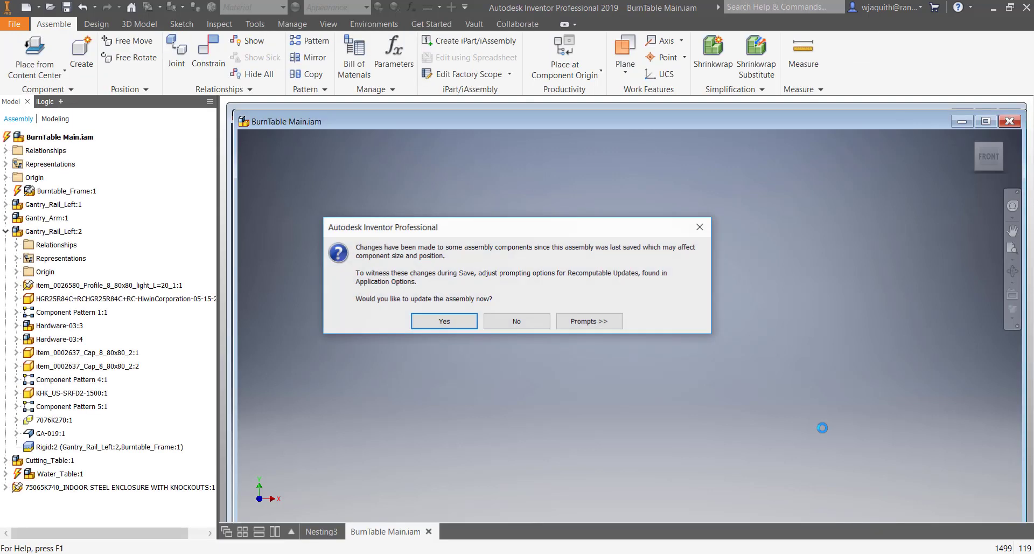
{"action": "left_click", "coordinate": [493, 322]}
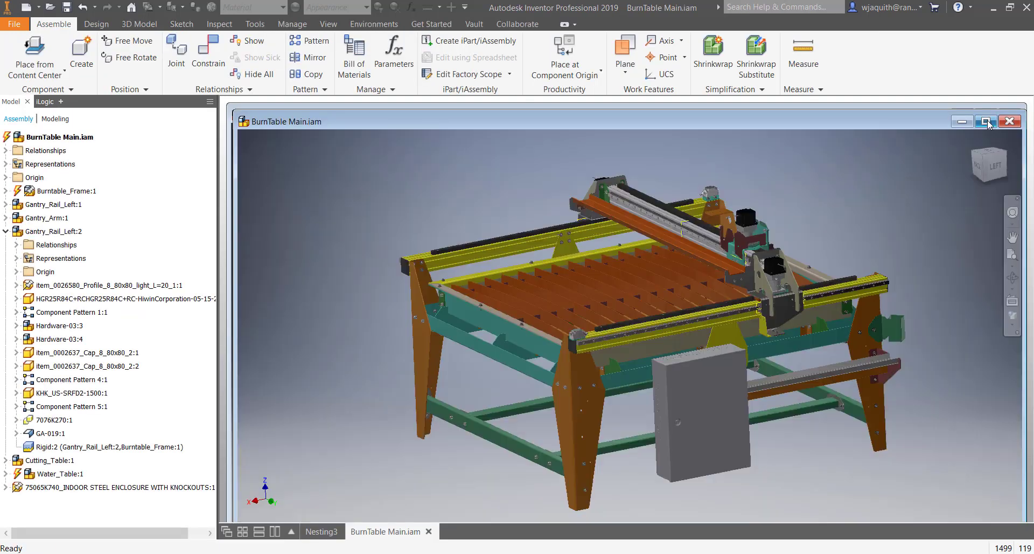
Step: With part selection priority, open the table leg FR-001a.ipt from the enlarged, orbited assembly
{"action": "left_click", "coordinate": [987, 123]}
{"action": "middle_click_drag", "start_coordinate": [975, 388], "coordinate": [904, 477], "text": "shift"}
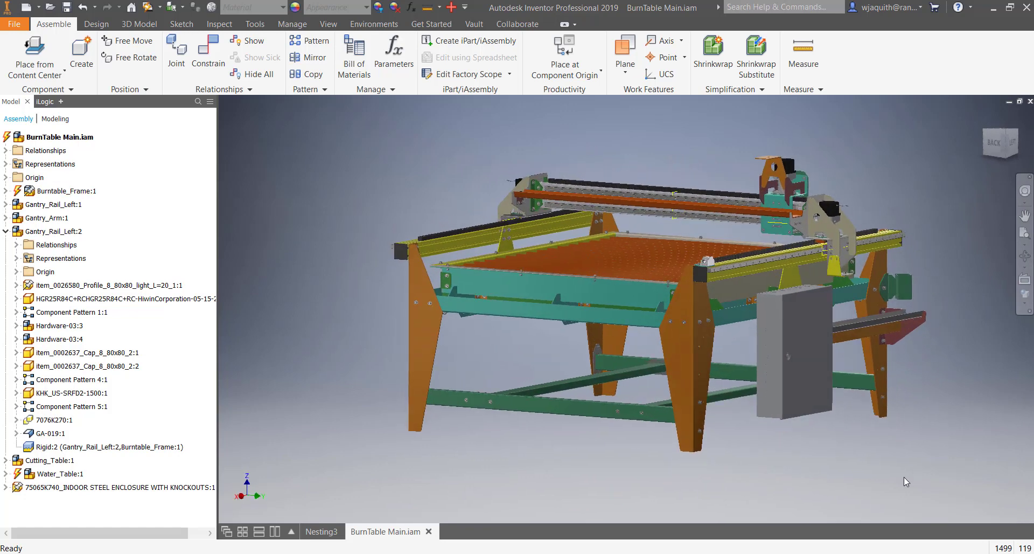
{"action": "left_click", "coordinate": [183, 8]}
{"action": "left_click", "coordinate": [185, 39]}
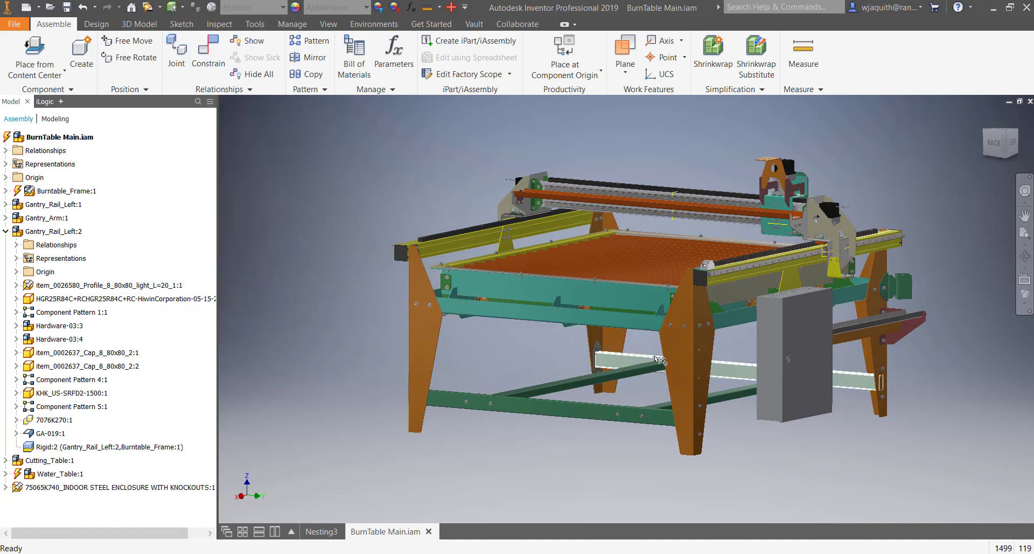
{"action": "right_click", "coordinate": [684, 365]}
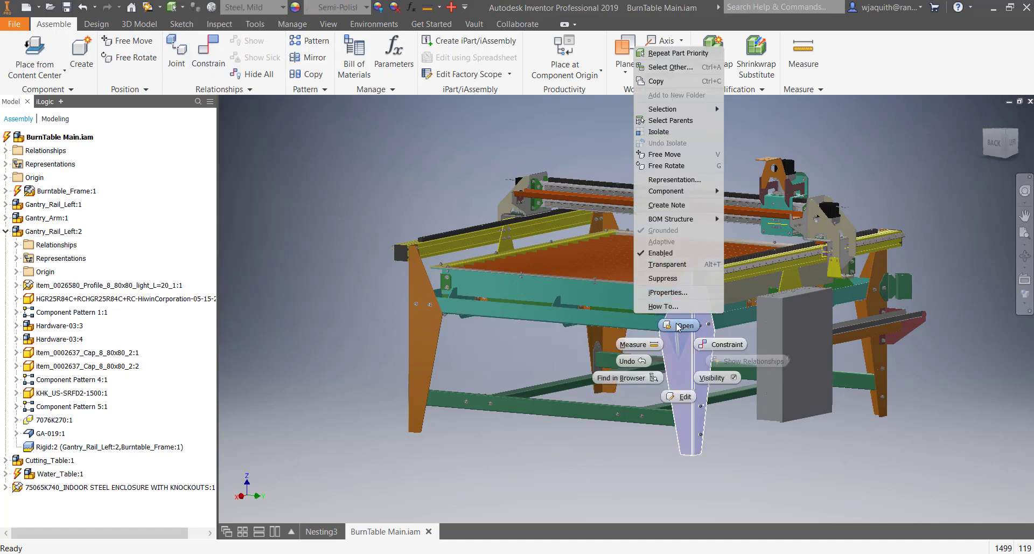
{"action": "left_click", "coordinate": [615, 365]}
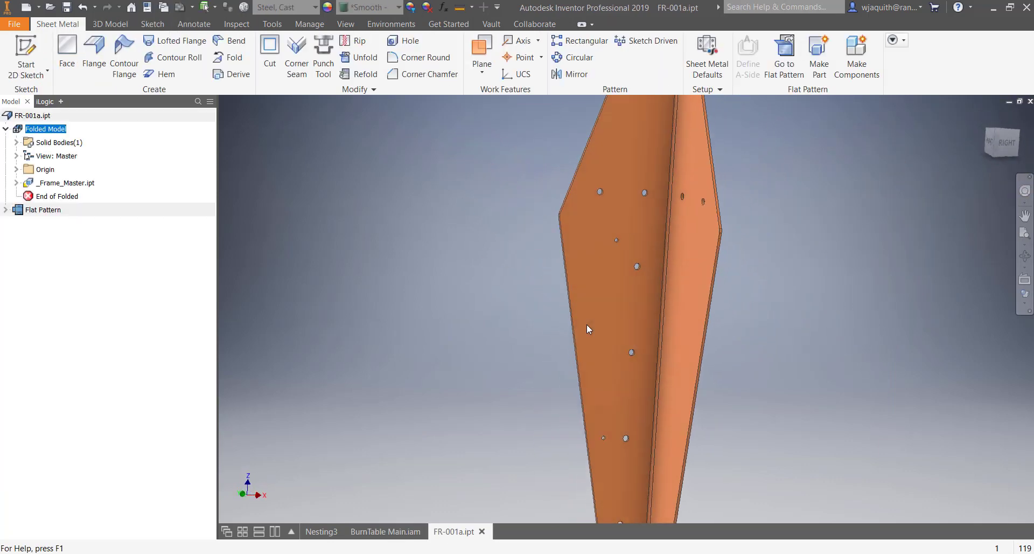
Step: Inspect FR-001a's flat pattern and 8 Ga Steel sheet metal defaults, then refold the leg
{"action": "left_click", "coordinate": [784, 56]}
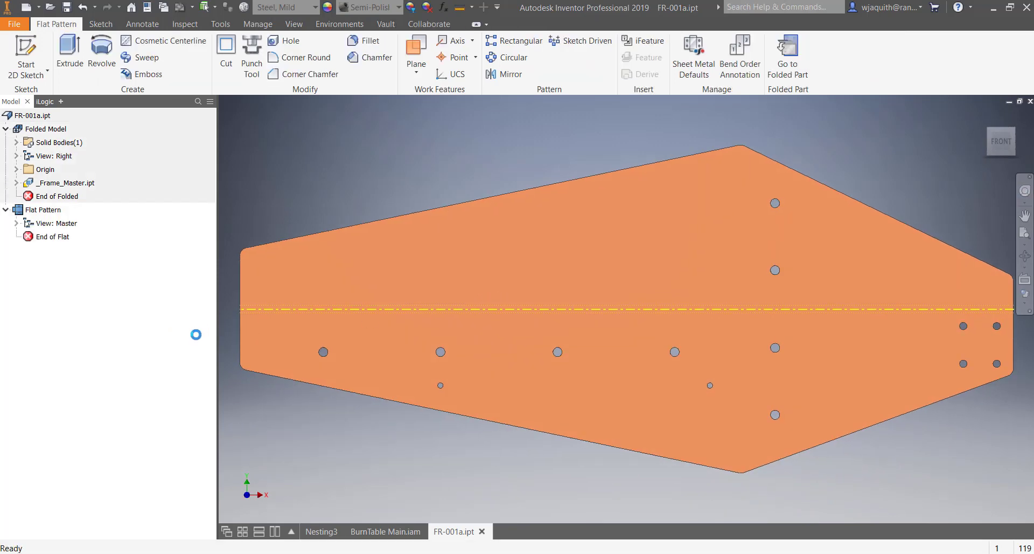
{"action": "left_click", "coordinate": [700, 54]}
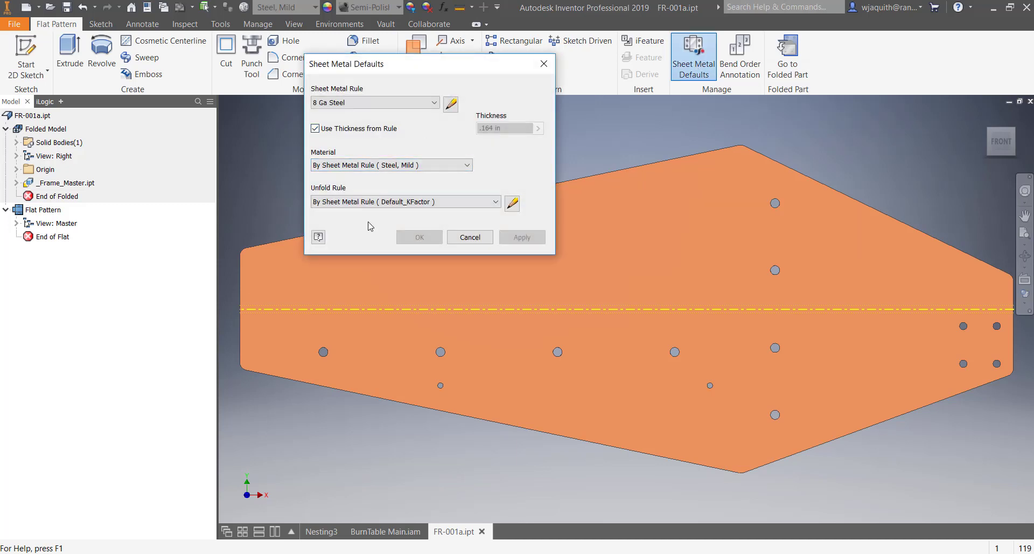
{"action": "left_click", "coordinate": [469, 238]}
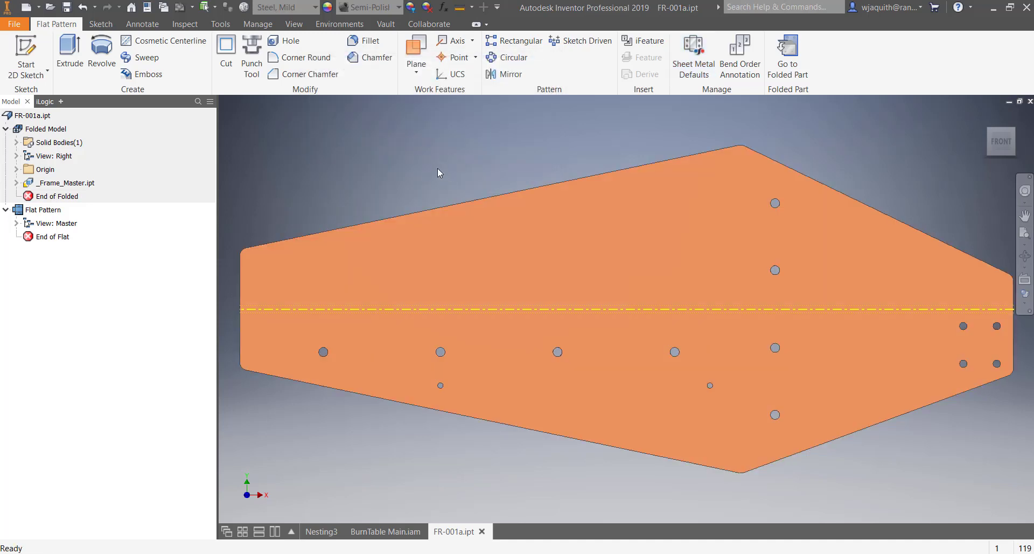
{"action": "left_click", "coordinate": [786, 56]}
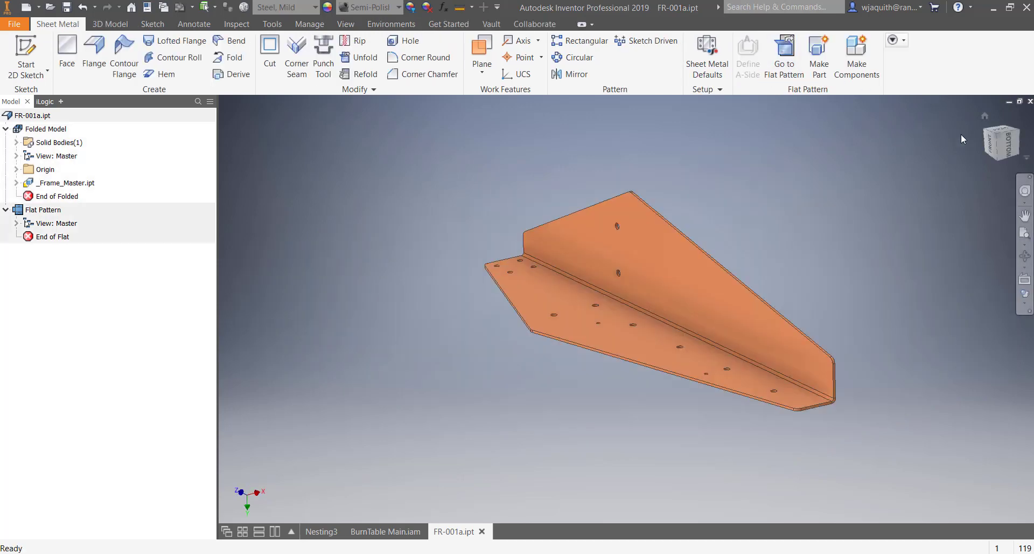
{"action": "left_click", "coordinate": [384, 532]}
Step: Zoom out to the whole burn table, close FR-001a.ipt, and bring Nesting3 forward
{"action": "scroll", "coordinate": [503, 447], "scroll_direction": "up", "scroll_amount": 3}
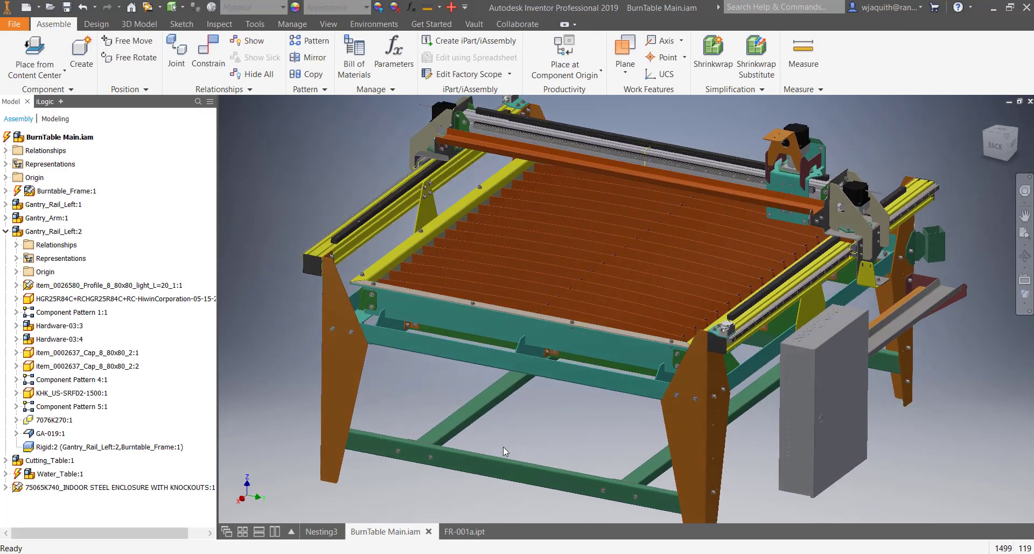
{"action": "scroll", "coordinate": [503, 447], "scroll_direction": "up", "scroll_amount": 6}
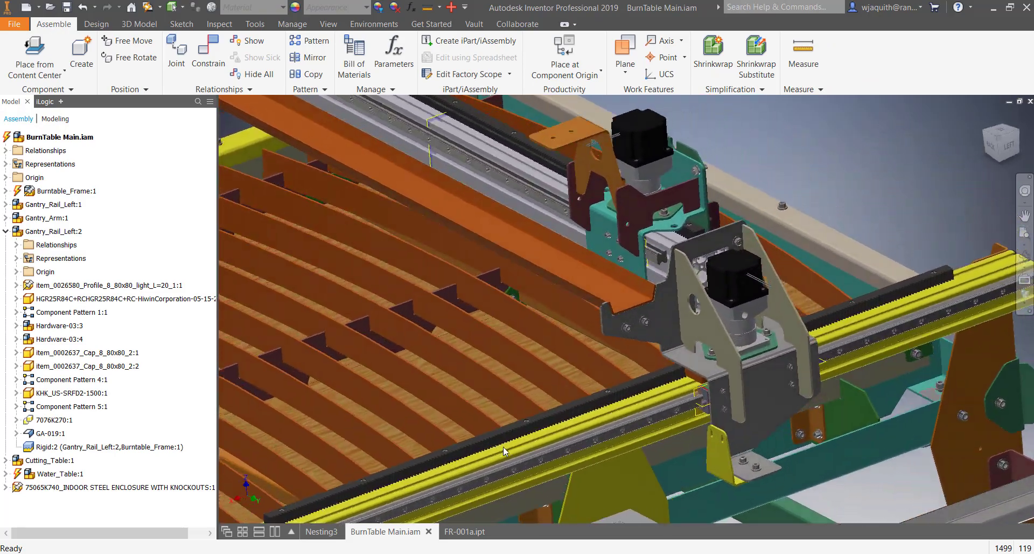
{"action": "middle_click_drag", "start_coordinate": [503, 447], "coordinate": [493, 371], "text": "shift"}
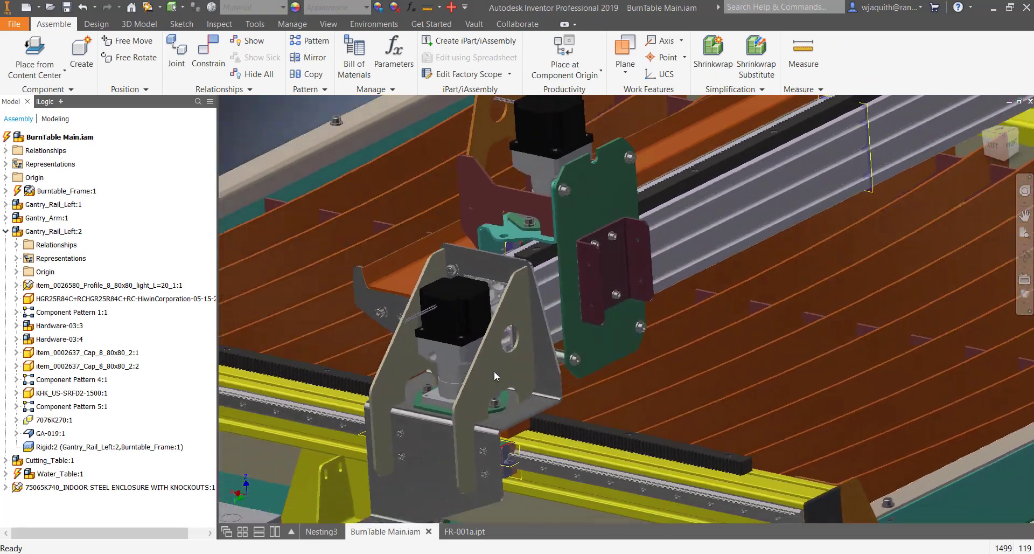
{"action": "key", "text": "Home"}
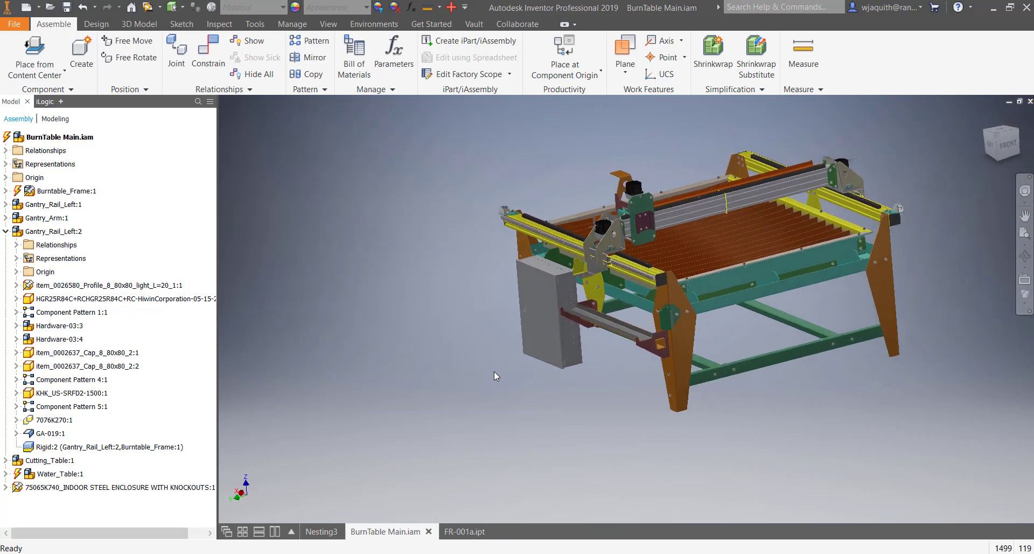
{"action": "left_click", "coordinate": [476, 536]}
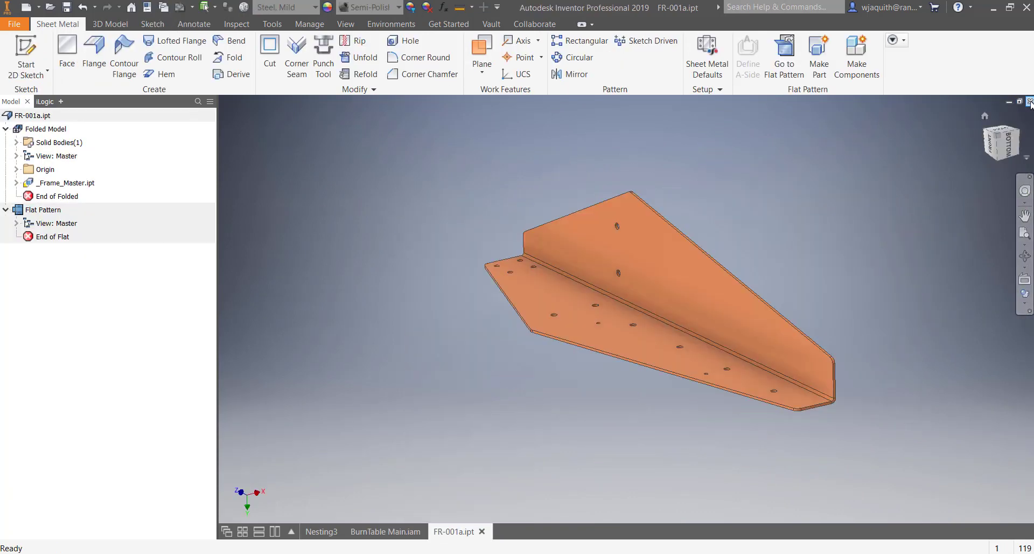
{"action": "left_click", "coordinate": [1029, 101]}
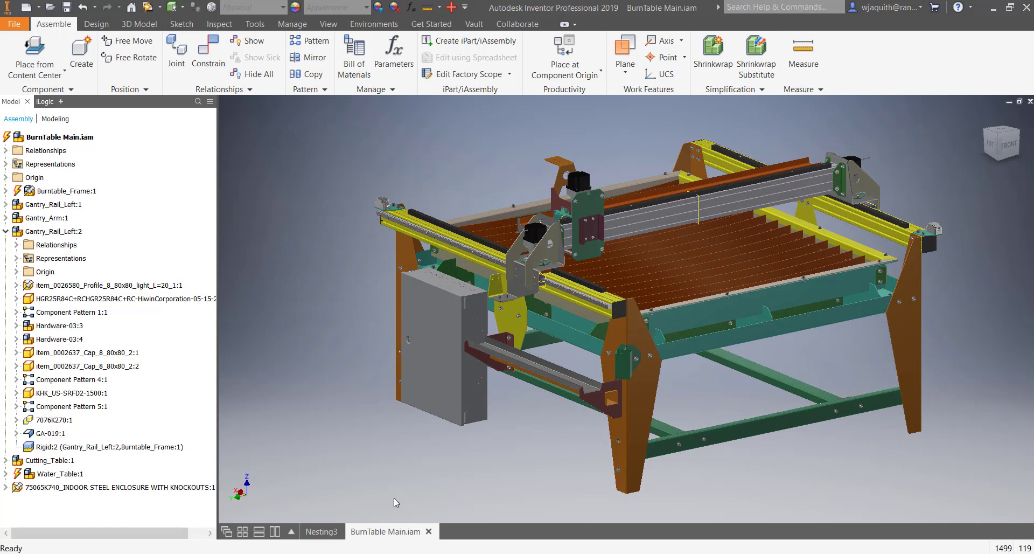
{"action": "left_click", "coordinate": [321, 532]}
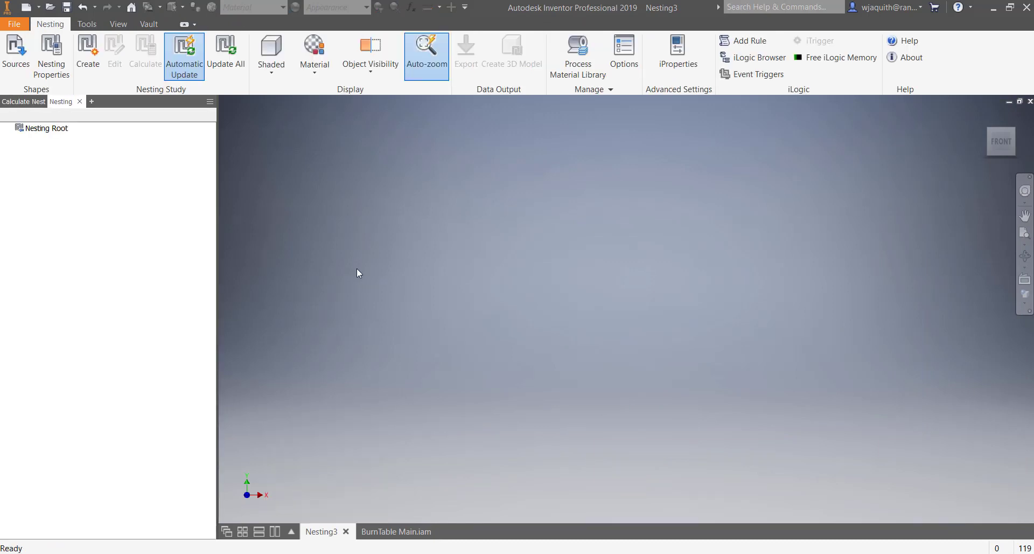
Step: Add BurnTable Main.iam as a Nesting3 source, extracting its 46 parts
{"action": "left_click", "coordinate": [17, 57]}
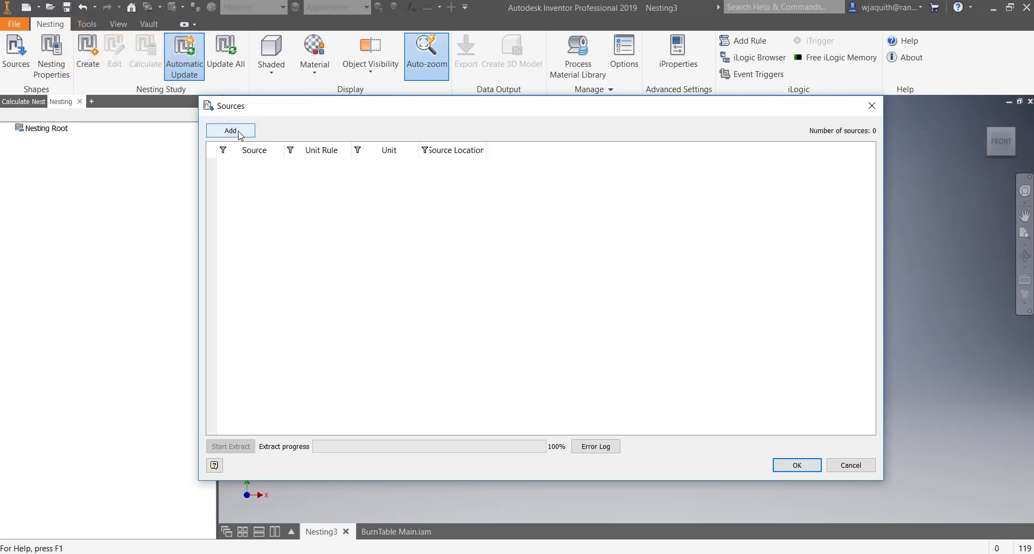
{"action": "left_click", "coordinate": [240, 132]}
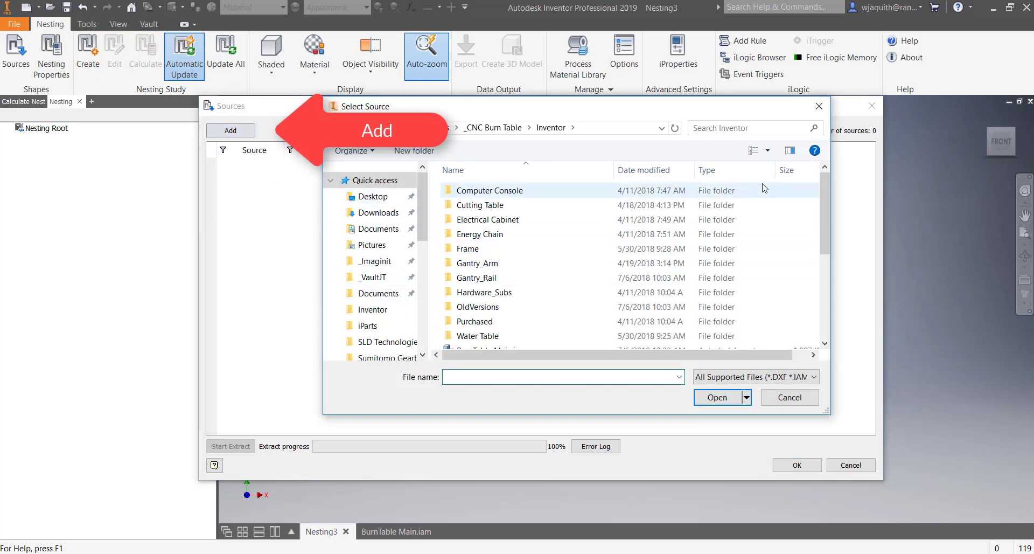
{"action": "left_click_drag", "start_coordinate": [824, 211], "coordinate": [807, 230]}
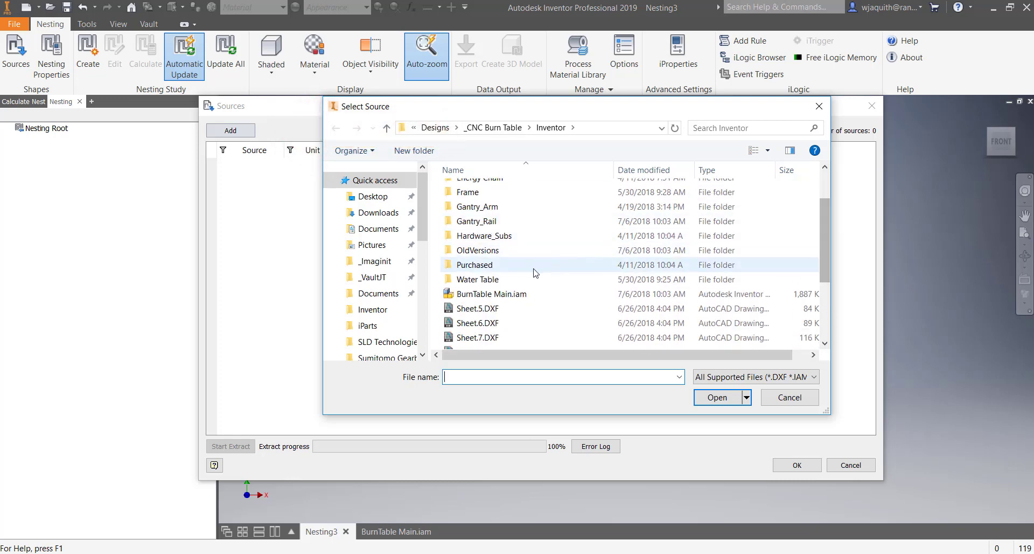
{"action": "left_click", "coordinate": [477, 294]}
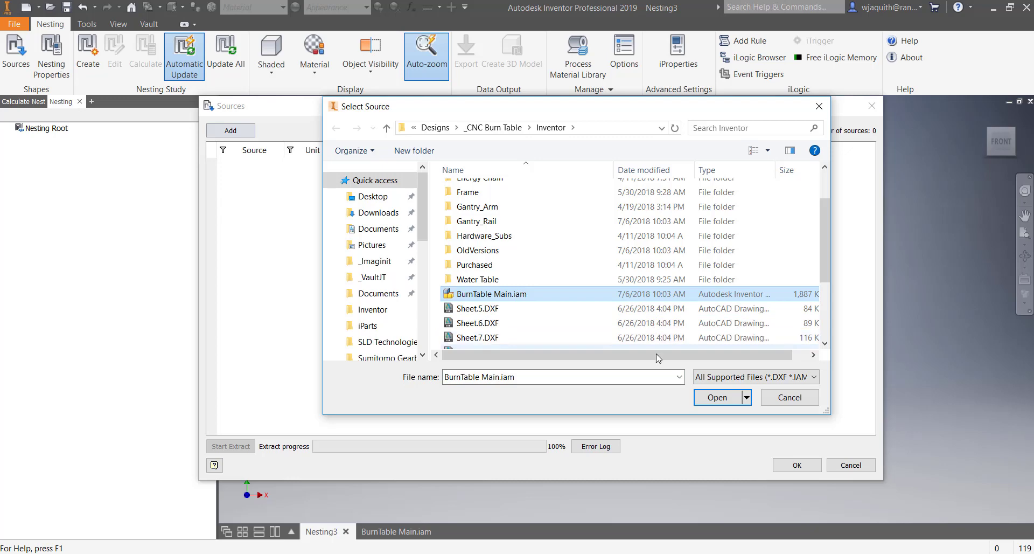
{"action": "left_click", "coordinate": [719, 399]}
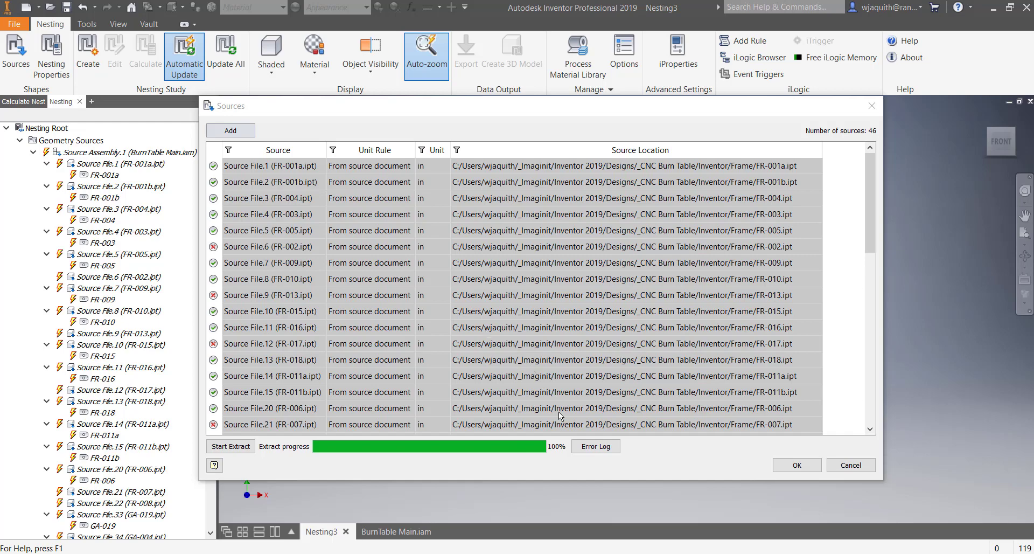
Step: Check the error log, including FR-013's flat pattern error, then accept the sources
{"action": "left_click", "coordinate": [595, 446]}
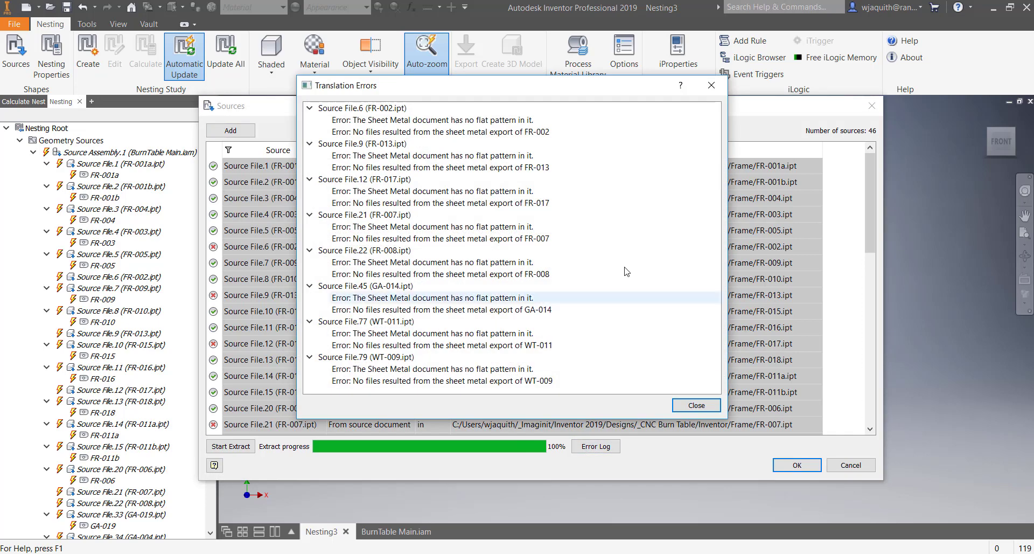
{"action": "left_click", "coordinate": [418, 157]}
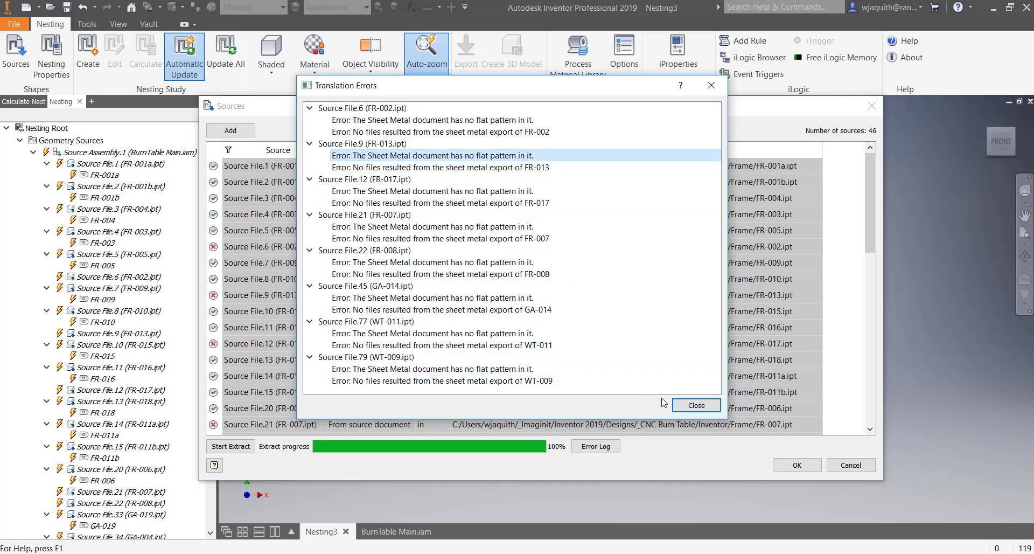
{"action": "left_click", "coordinate": [679, 408]}
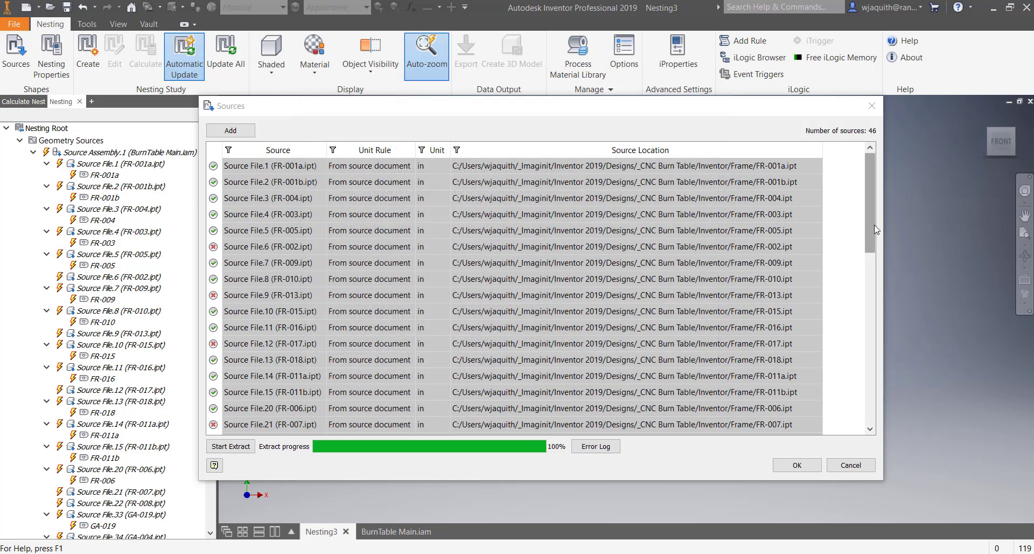
{"action": "left_click_drag", "start_coordinate": [870, 221], "coordinate": [920, 204]}
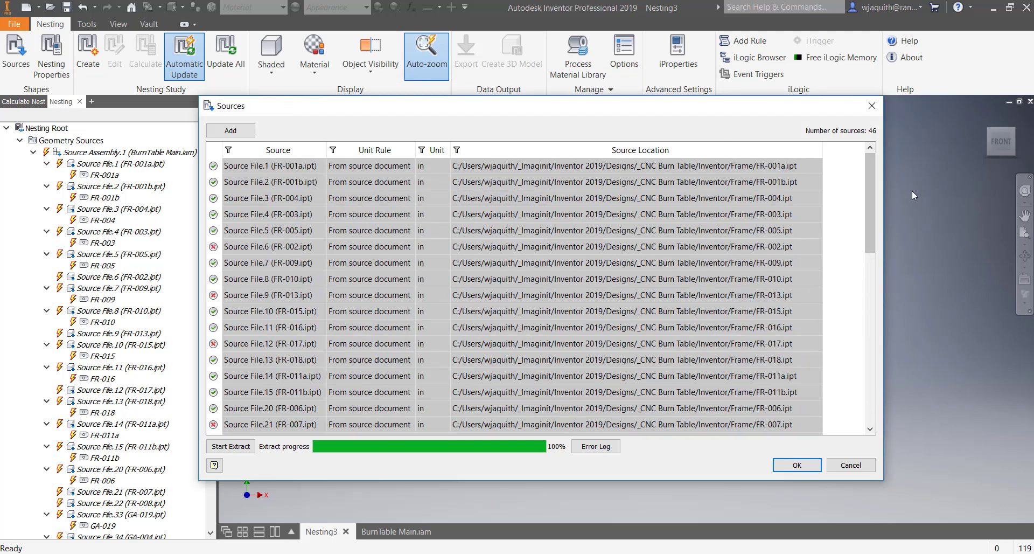
{"action": "left_click", "coordinate": [814, 465]}
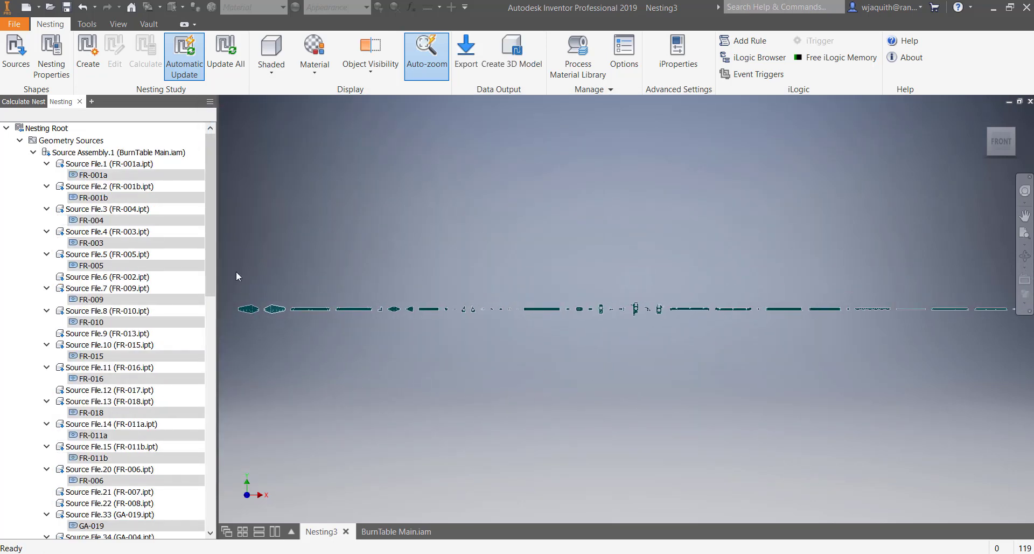
{"action": "left_click", "coordinate": [20, 142]}
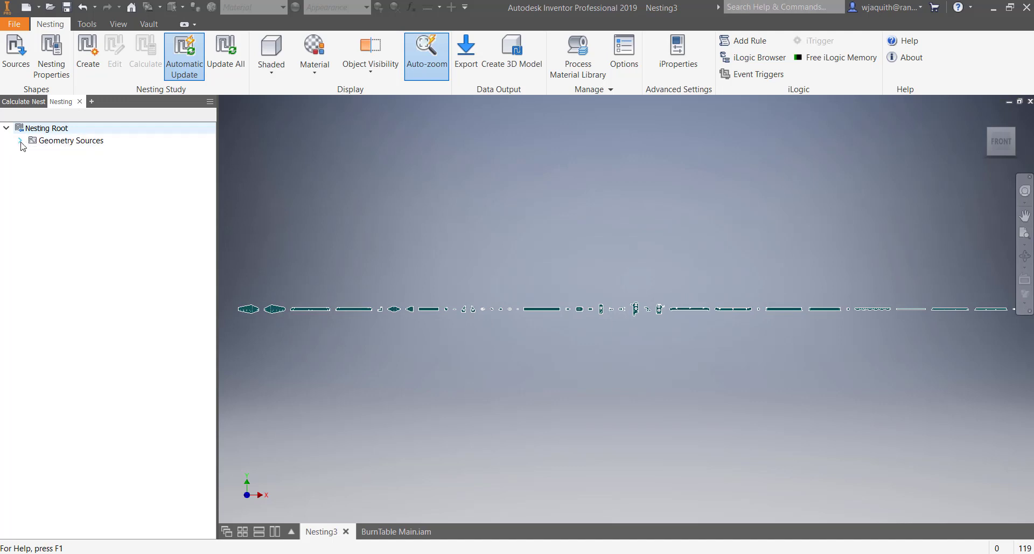
{"action": "left_click", "coordinate": [20, 142]}
{"action": "left_click", "coordinate": [33, 152]}
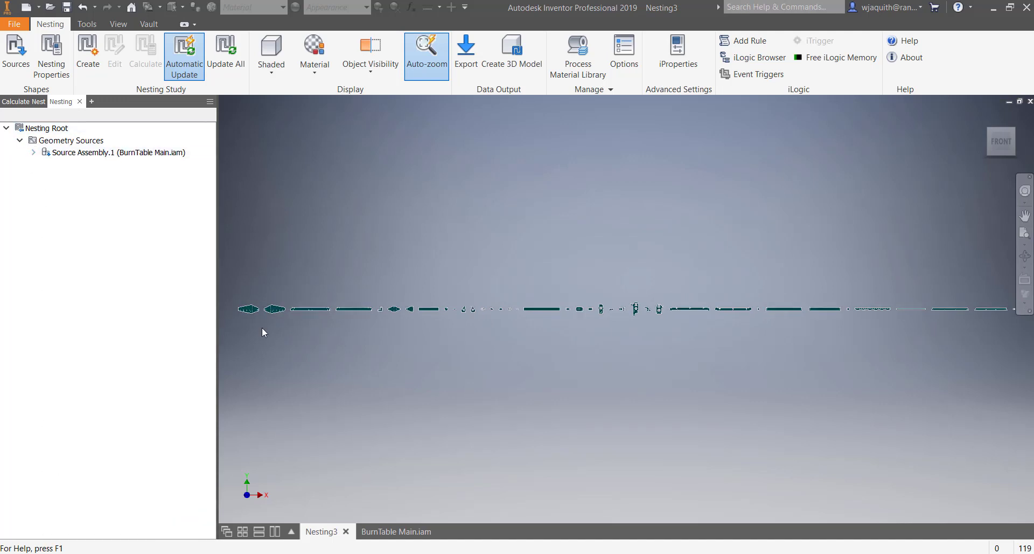
{"action": "scroll", "coordinate": [258, 316], "scroll_direction": "up", "scroll_amount": 5}
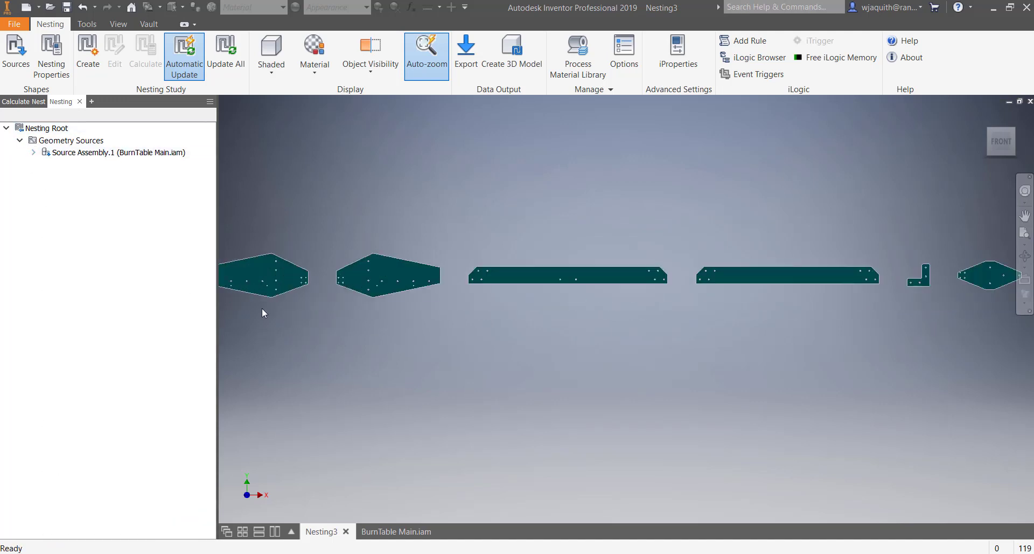
{"action": "scroll", "coordinate": [262, 312], "scroll_direction": "up", "scroll_amount": 5}
{"action": "middle_click_drag", "start_coordinate": [342, 324], "coordinate": [442, 402]}
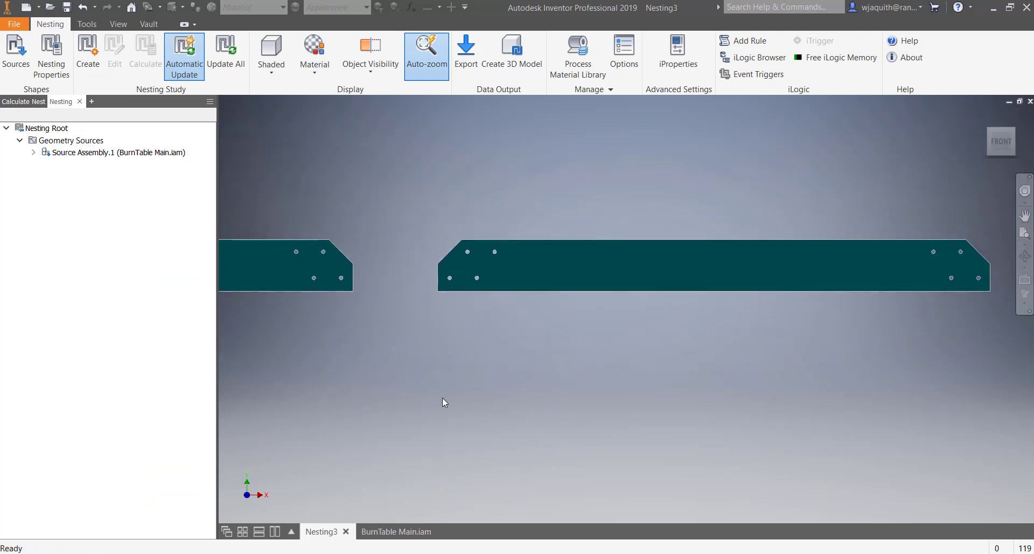
{"action": "scroll", "coordinate": [526, 408], "scroll_direction": "down", "scroll_amount": 4}
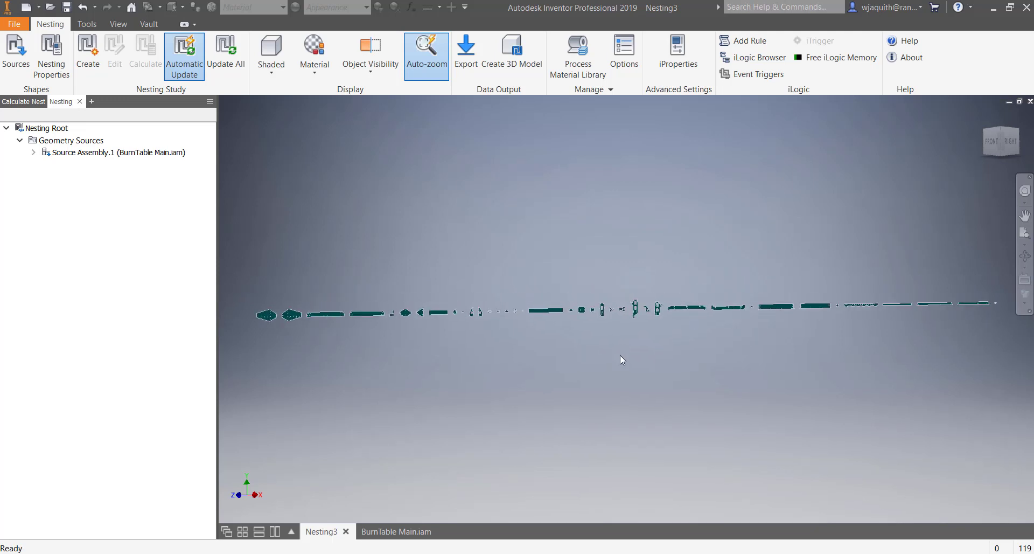
{"action": "left_click", "coordinate": [61, 56]}
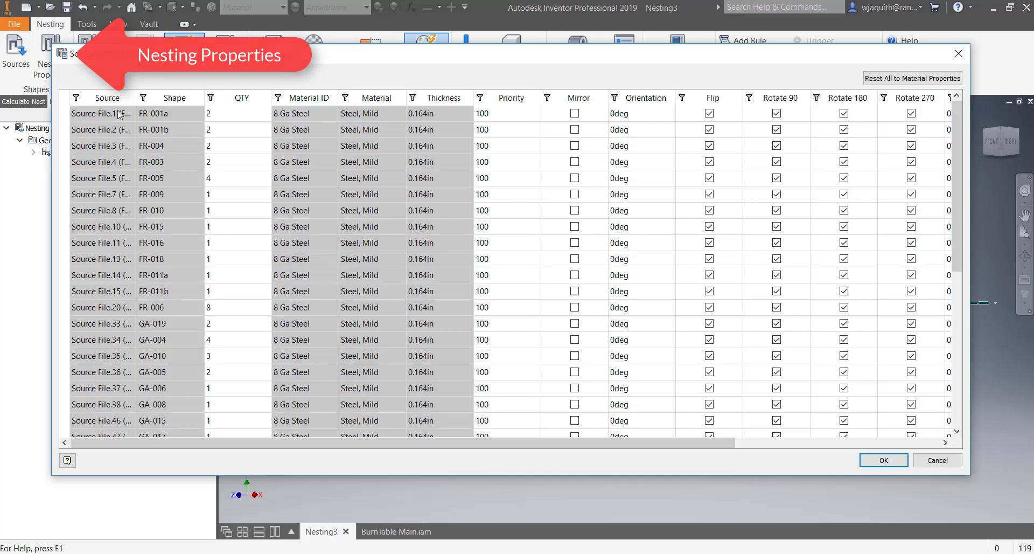
{"action": "left_click_drag", "start_coordinate": [137, 98], "coordinate": [216, 95]}
{"action": "left_click", "coordinate": [110, 130]}
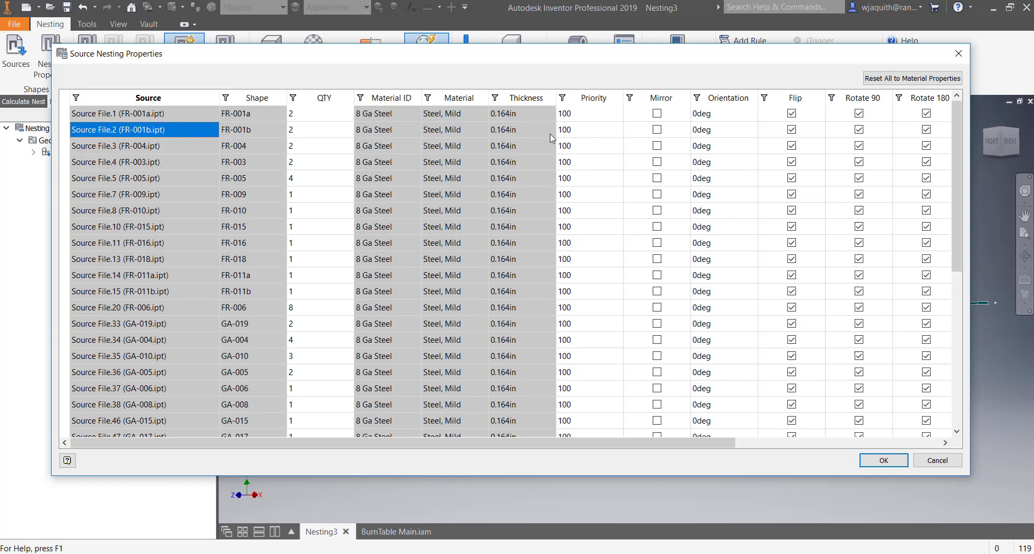
{"action": "left_click_drag", "start_coordinate": [557, 438], "coordinate": [749, 479]}
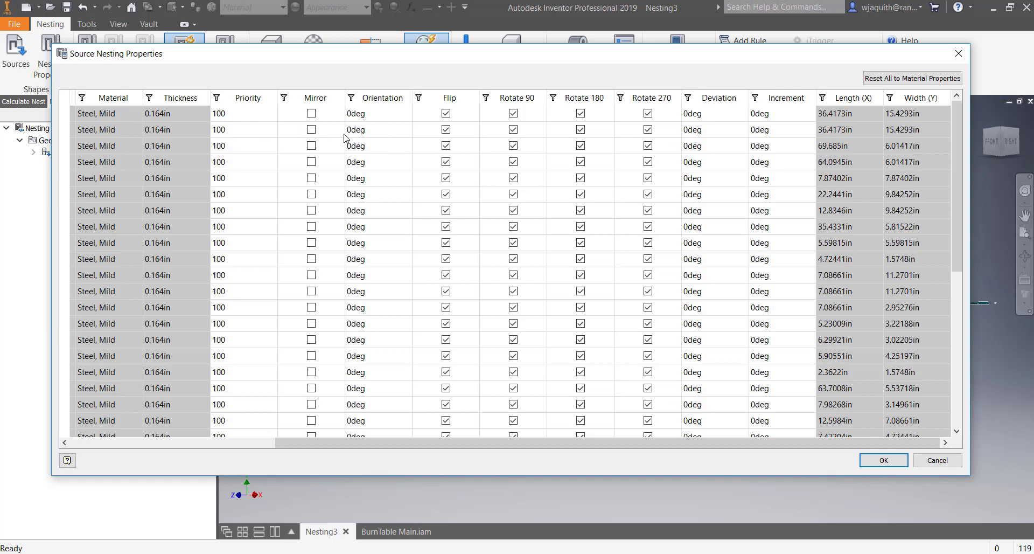
{"action": "left_click", "coordinate": [312, 130]}
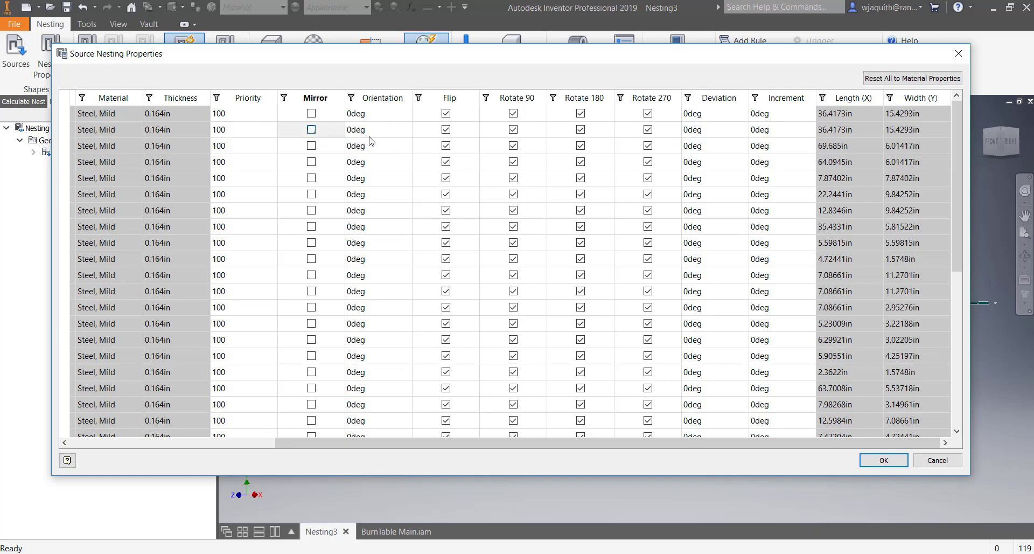
{"action": "left_click", "coordinate": [446, 130]}
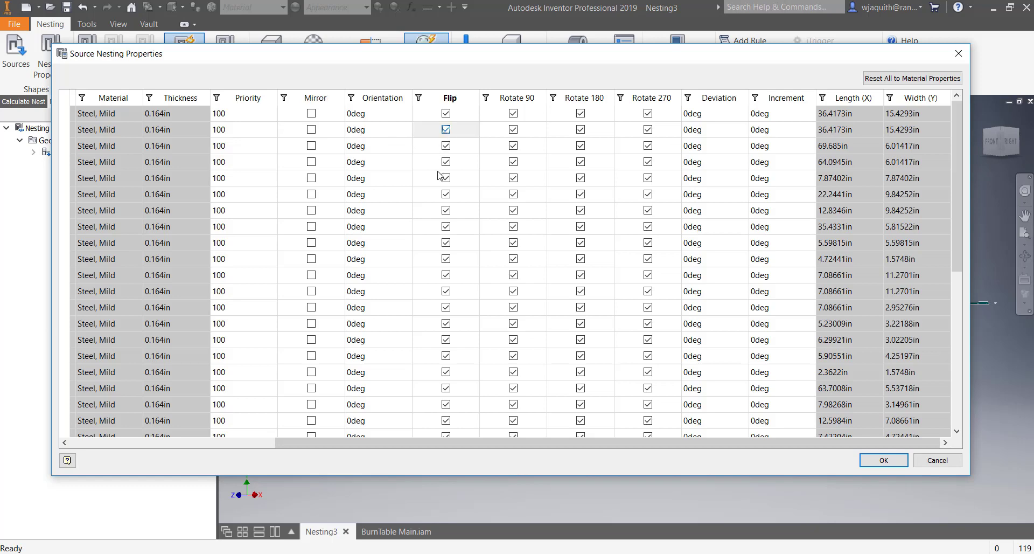
{"action": "left_click", "coordinate": [385, 132]}
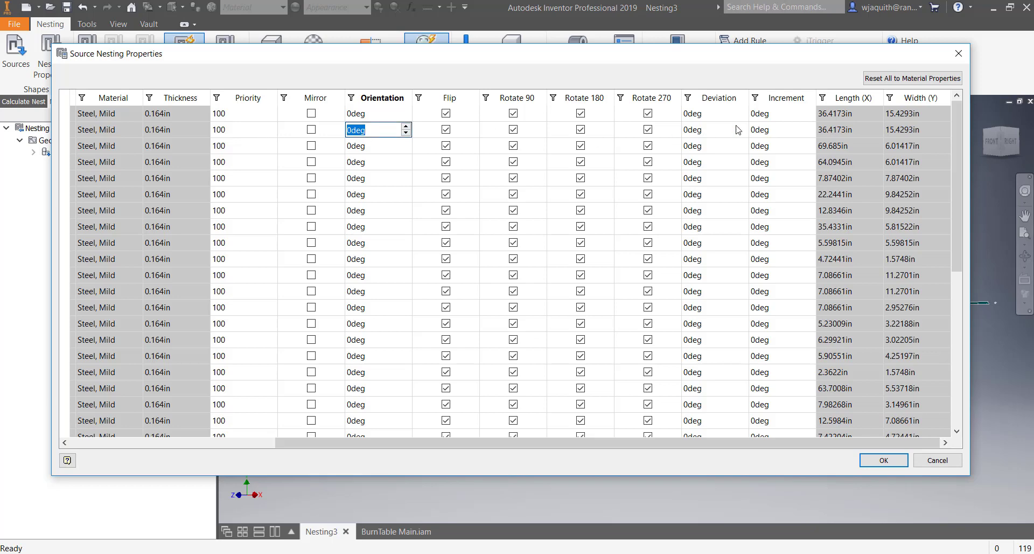
{"action": "left_click_drag", "start_coordinate": [671, 441], "coordinate": [435, 450]}
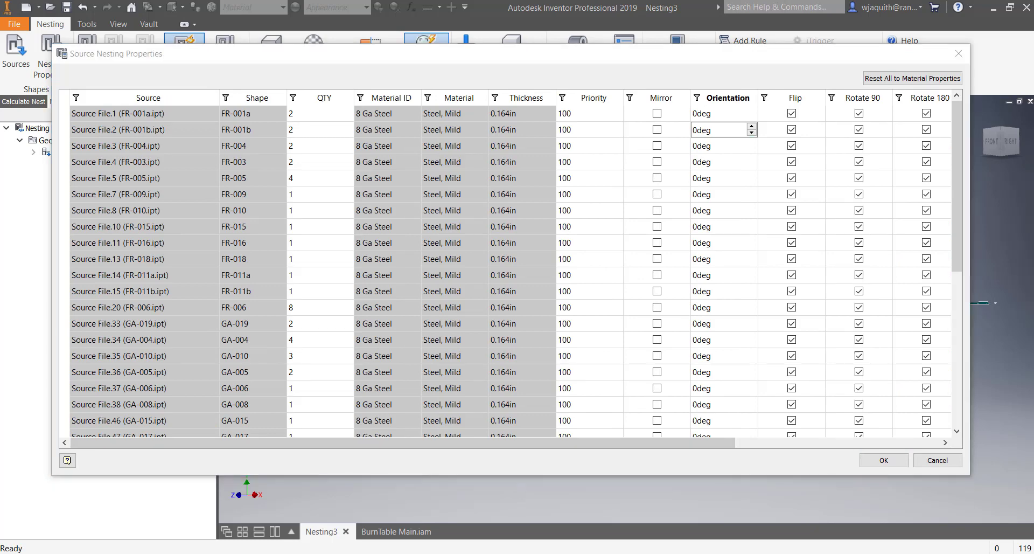
{"action": "left_click", "coordinate": [932, 461]}
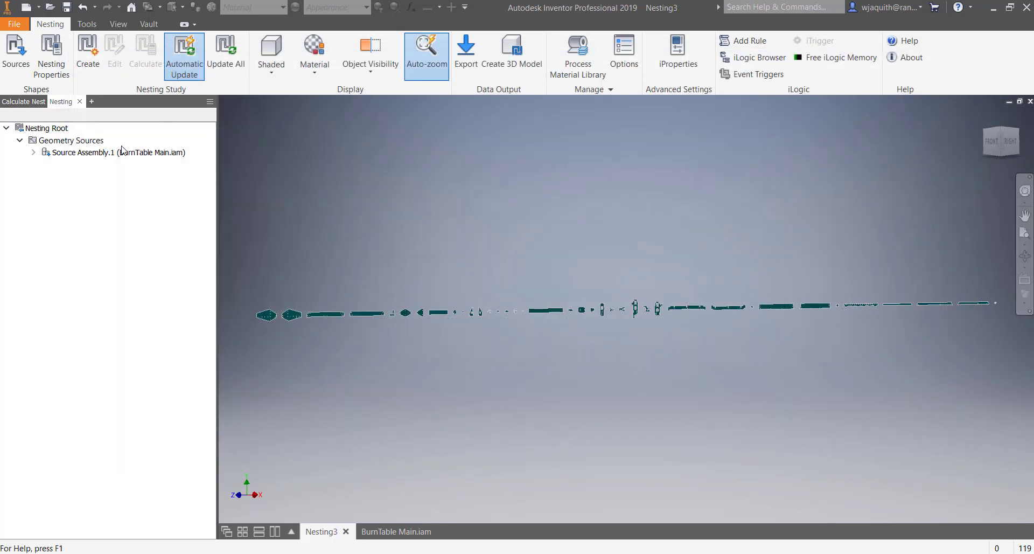
Step: Create Nest.1 using Minimize length x width, 48x96 steel sheets and automatic nest calculation
{"action": "left_click", "coordinate": [88, 53]}
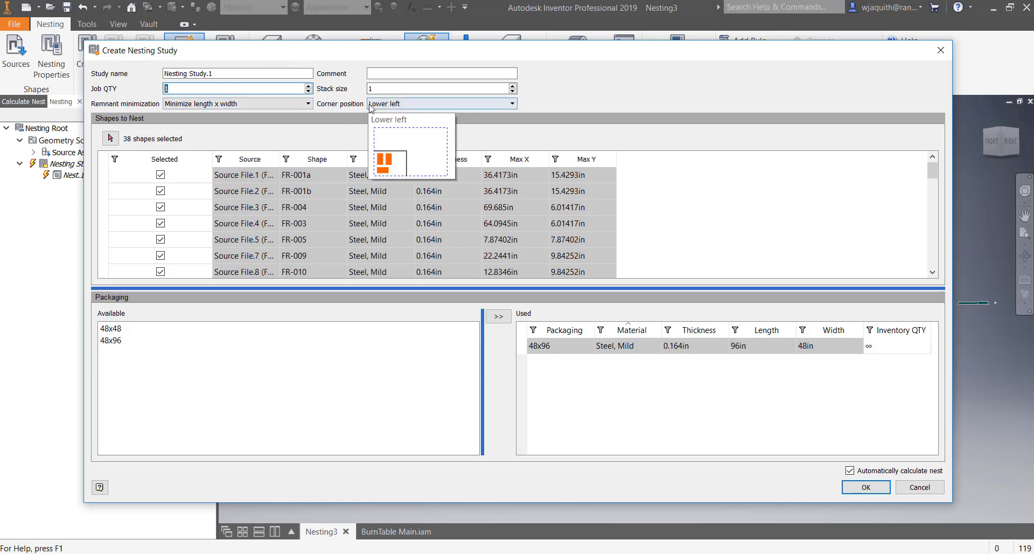
{"action": "left_click", "coordinate": [309, 104]}
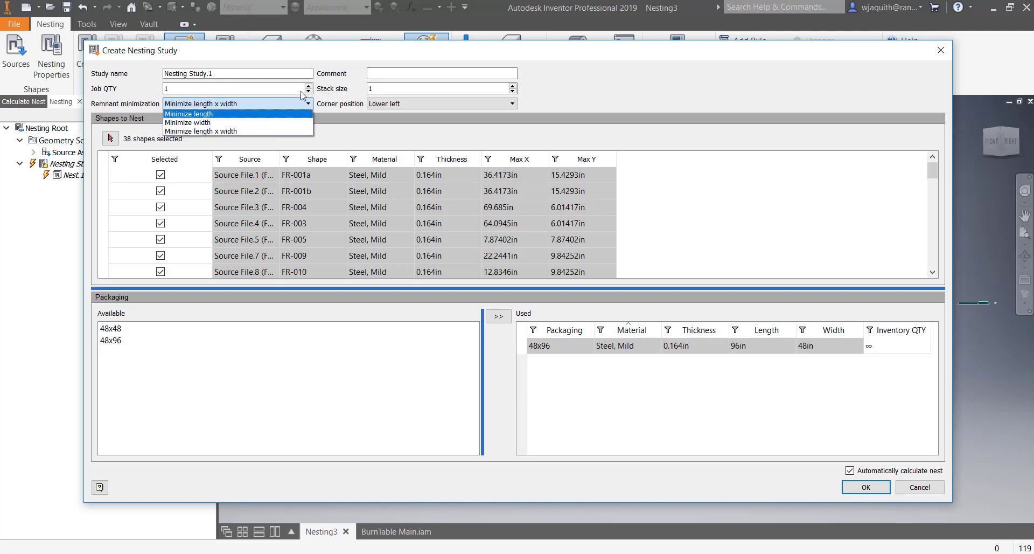
{"action": "left_click", "coordinate": [345, 54]}
{"action": "left_click", "coordinate": [793, 437]}
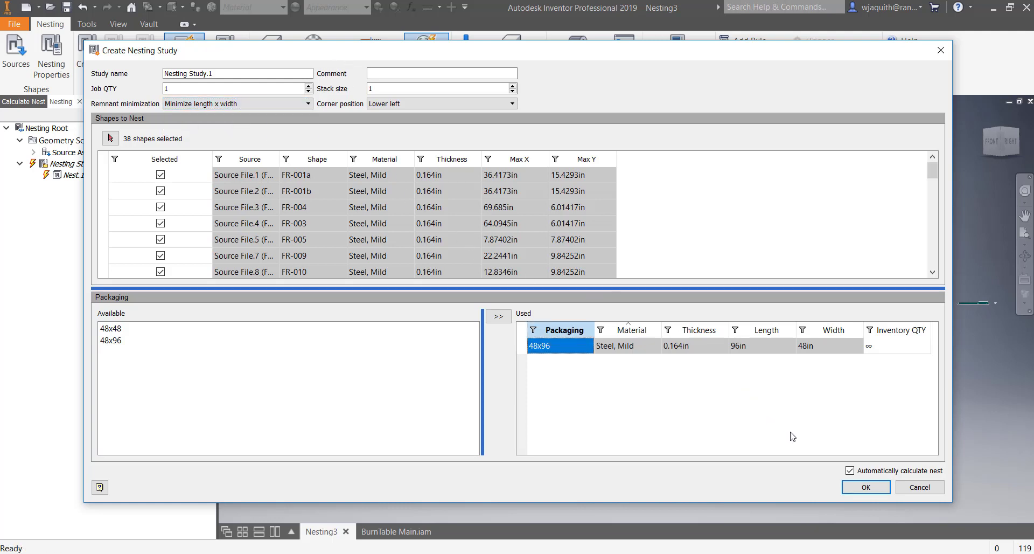
{"action": "left_click", "coordinate": [866, 487]}
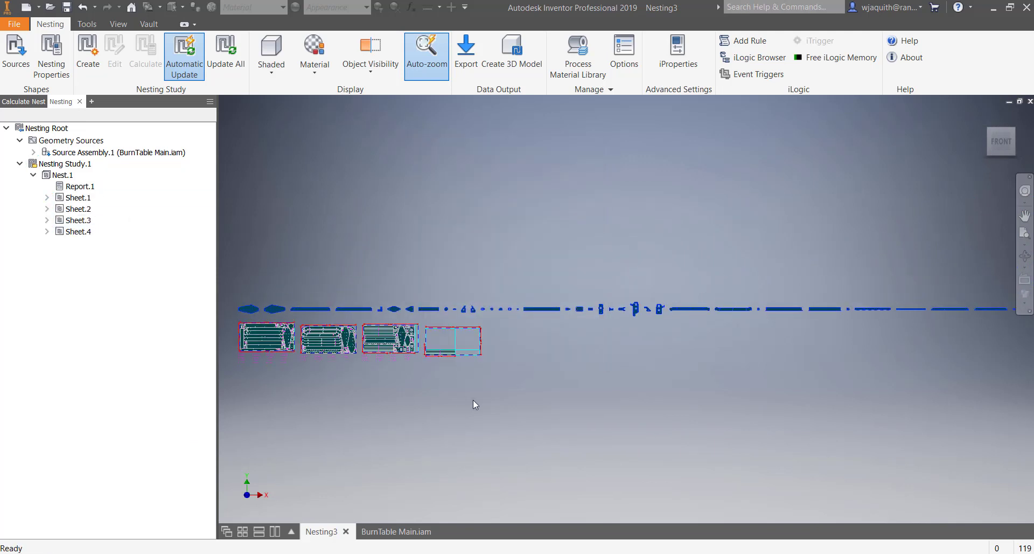
Step: Pan and zoom across the four nested sheets and their part lists
{"action": "key", "text": "F2"}
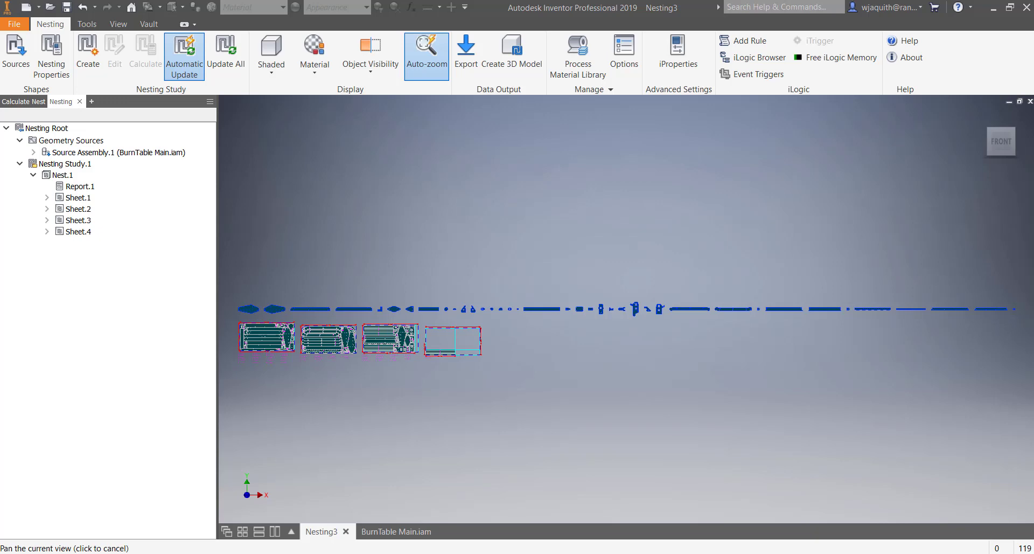
{"action": "left_click_drag", "start_coordinate": [314, 371], "coordinate": [395, 369]}
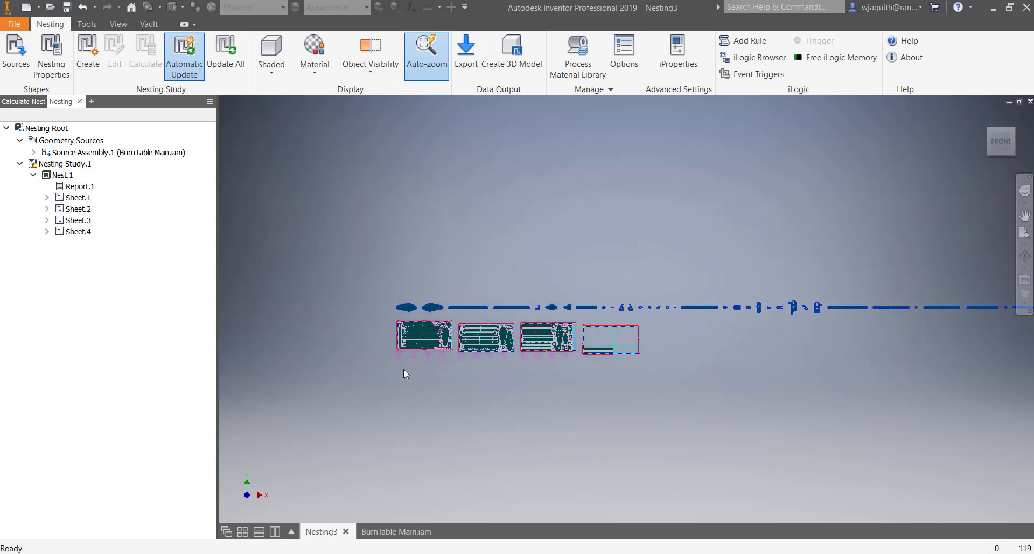
{"action": "scroll", "coordinate": [403, 370], "scroll_direction": "down", "scroll_amount": 2}
{"action": "scroll", "coordinate": [406, 358], "scroll_direction": "up", "scroll_amount": 5}
{"action": "scroll", "coordinate": [410, 334], "scroll_direction": "up", "scroll_amount": 4}
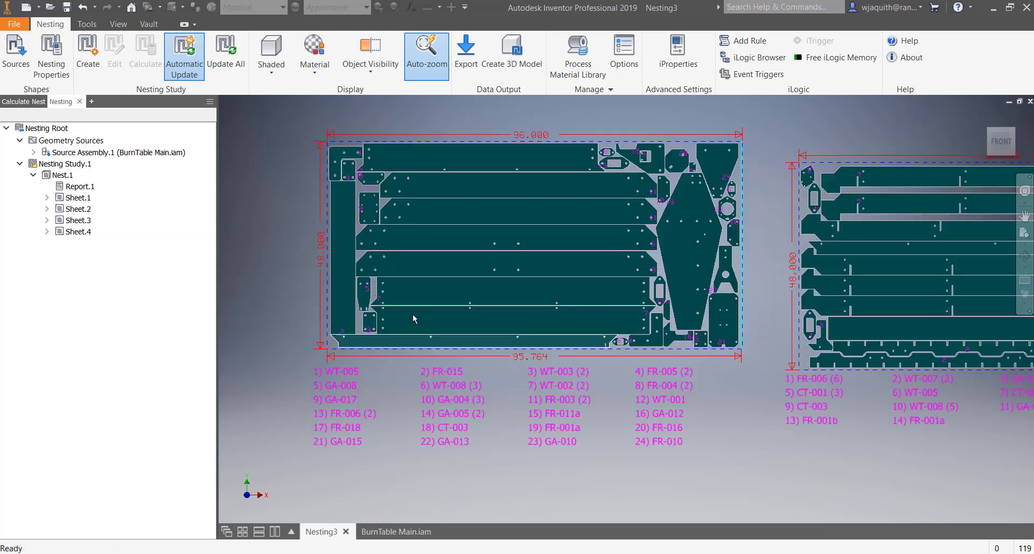
{"action": "scroll", "coordinate": [425, 257], "scroll_direction": "up", "scroll_amount": 2}
{"action": "middle_click_drag", "start_coordinate": [478, 284], "coordinate": [509, 349]}
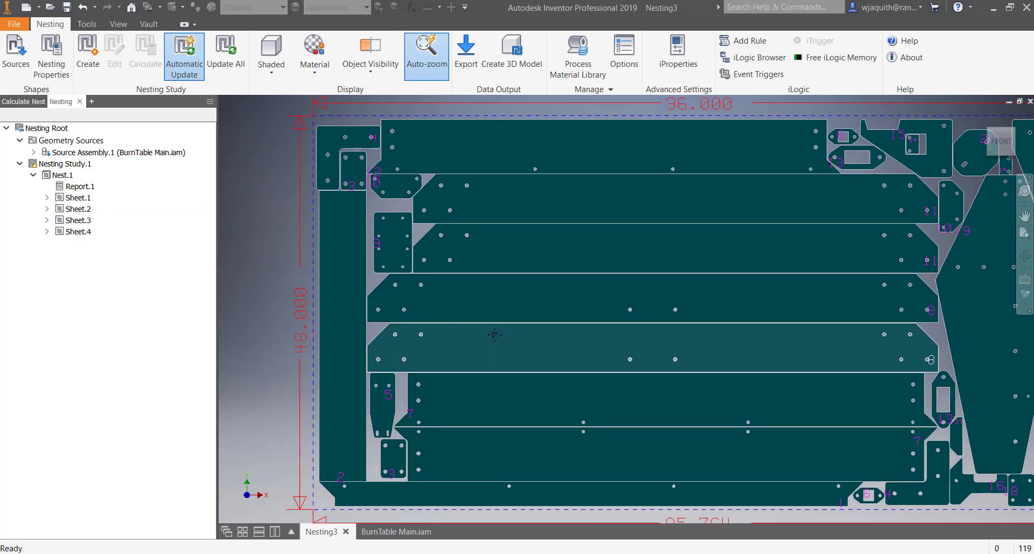
{"action": "middle_click_drag", "start_coordinate": [652, 235], "coordinate": [303, 224]}
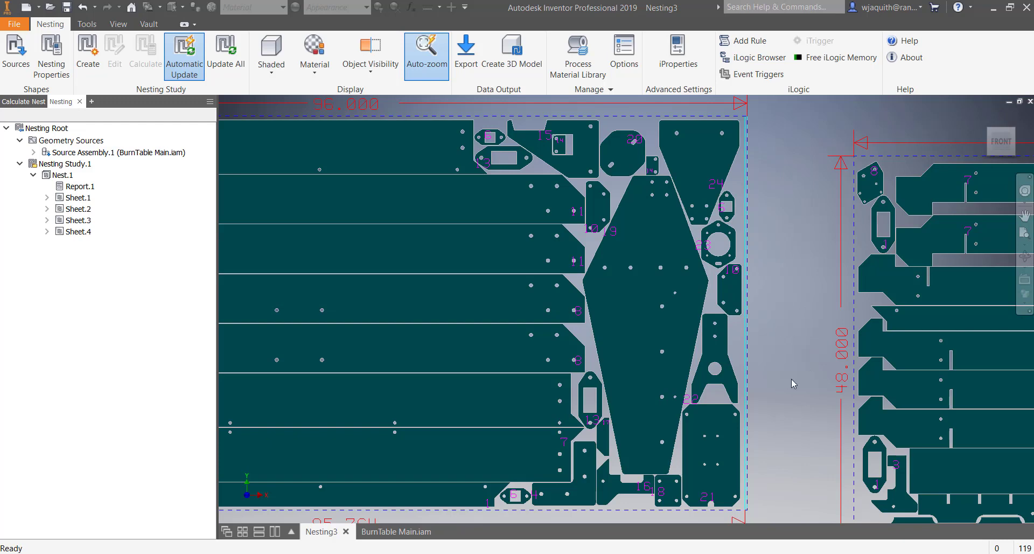
{"action": "middle_click_drag", "start_coordinate": [794, 383], "coordinate": [205, 331]}
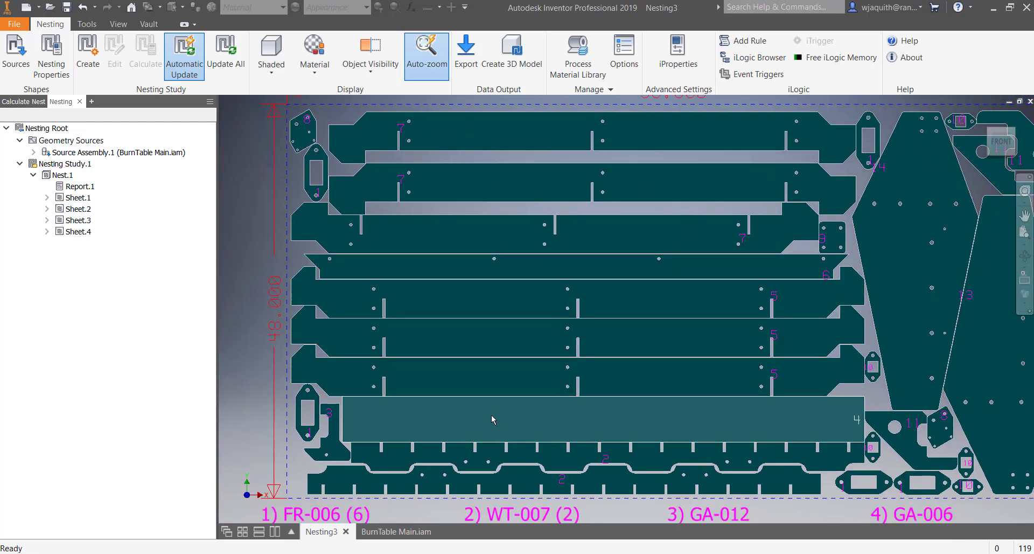
{"action": "middle_click_drag", "start_coordinate": [488, 420], "coordinate": [485, 258]}
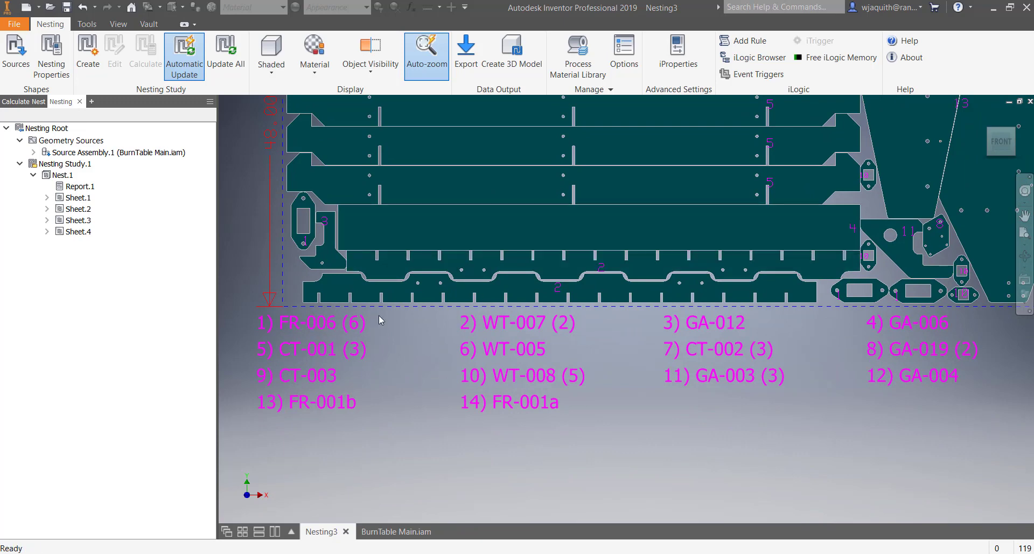
{"action": "middle_click_drag", "start_coordinate": [779, 190], "coordinate": [453, 444]}
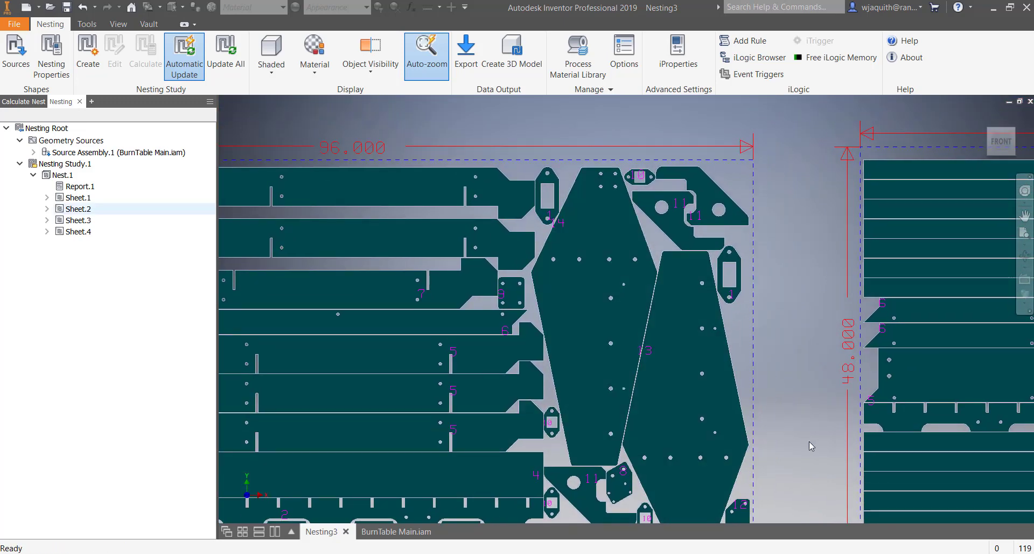
{"action": "middle_click_drag", "start_coordinate": [808, 441], "coordinate": [755, 392]}
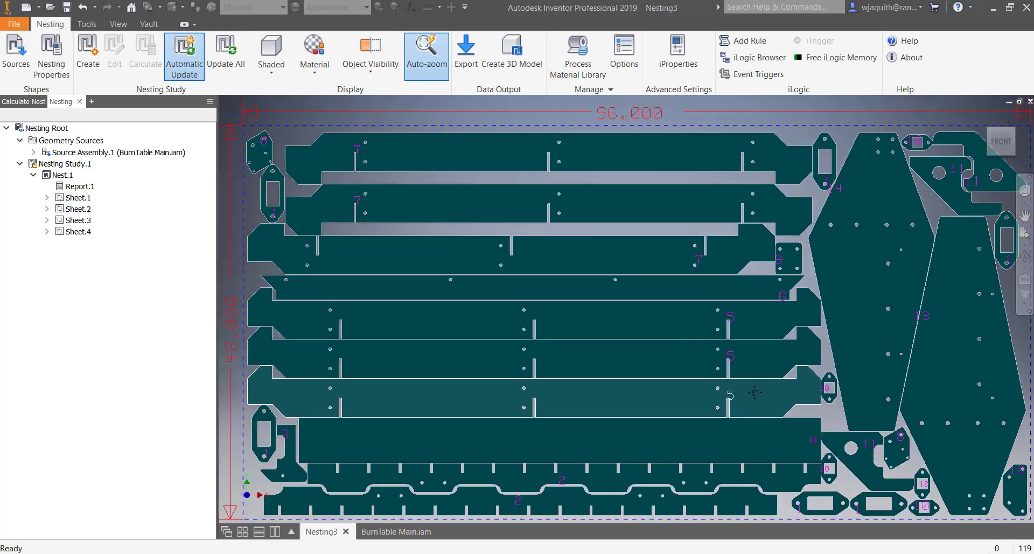
{"action": "scroll", "coordinate": [755, 392], "scroll_direction": "down", "scroll_amount": 3}
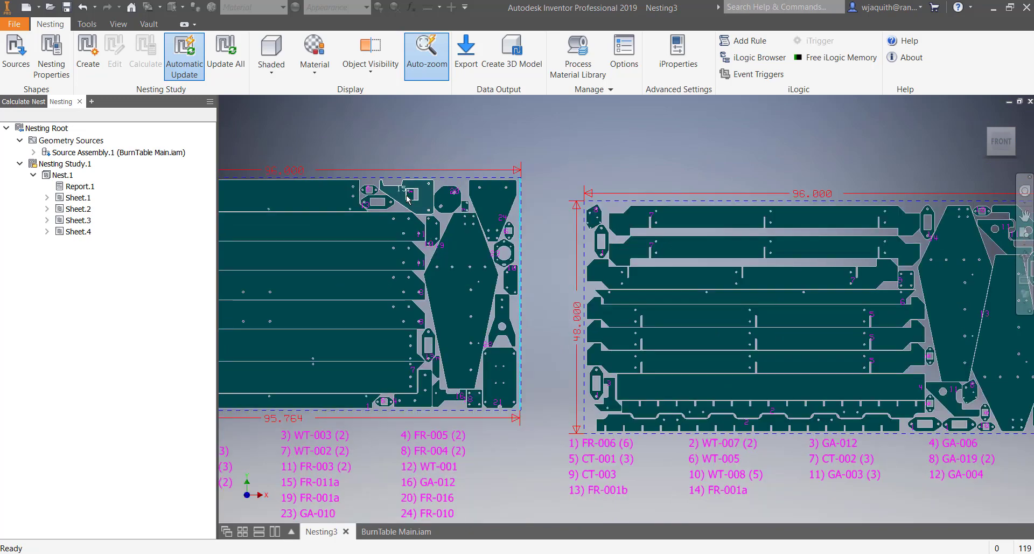
{"action": "scroll", "coordinate": [407, 199], "scroll_direction": "down", "scroll_amount": 2}
{"action": "scroll", "coordinate": [425, 215], "scroll_direction": "up", "scroll_amount": 5}
{"action": "scroll", "coordinate": [512, 261], "scroll_direction": "down", "scroll_amount": 2}
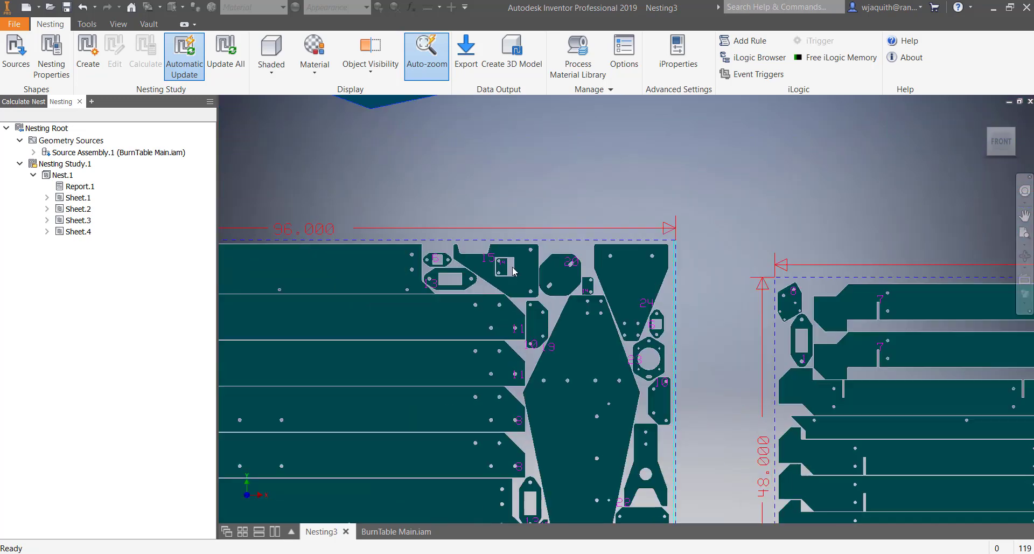
{"action": "scroll", "coordinate": [512, 271], "scroll_direction": "down", "scroll_amount": 6}
{"action": "scroll", "coordinate": [717, 293], "scroll_direction": "up", "scroll_amount": 8}
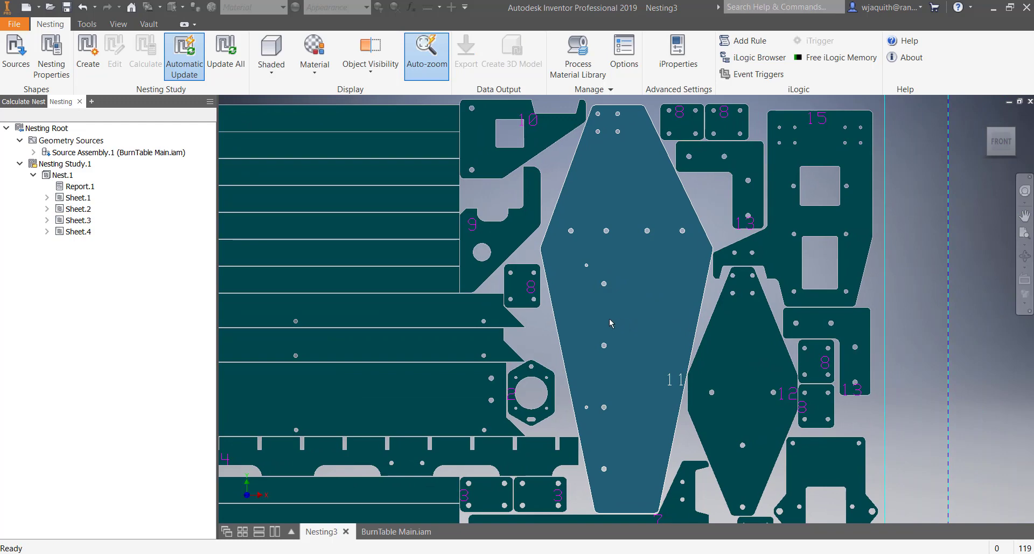
Step: Select part 11 on Sheet.1, zoom out to all sheets, and clear the selection
{"action": "left_click", "coordinate": [610, 322]}
{"action": "scroll", "coordinate": [632, 467], "scroll_direction": "down", "scroll_amount": 5}
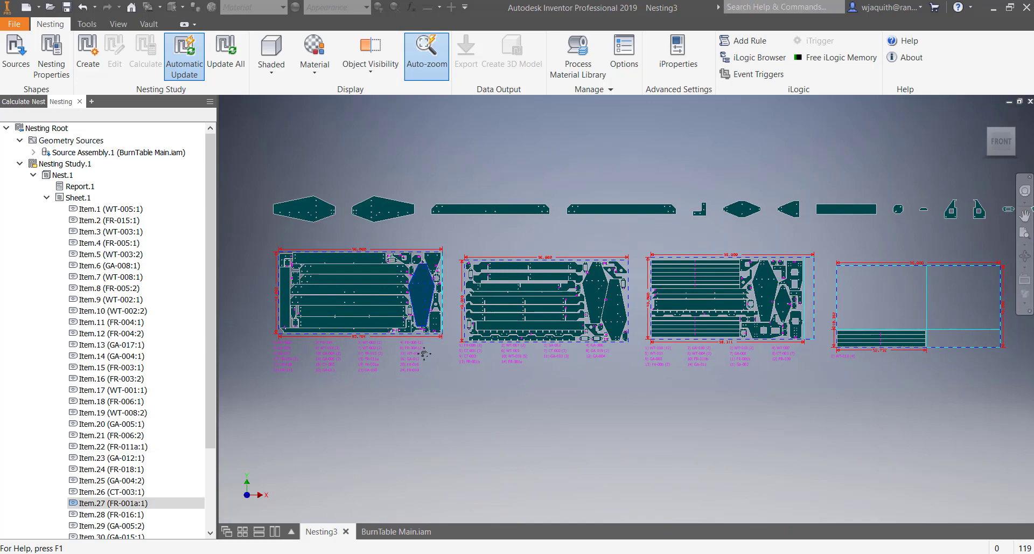
{"action": "left_click", "coordinate": [509, 407]}
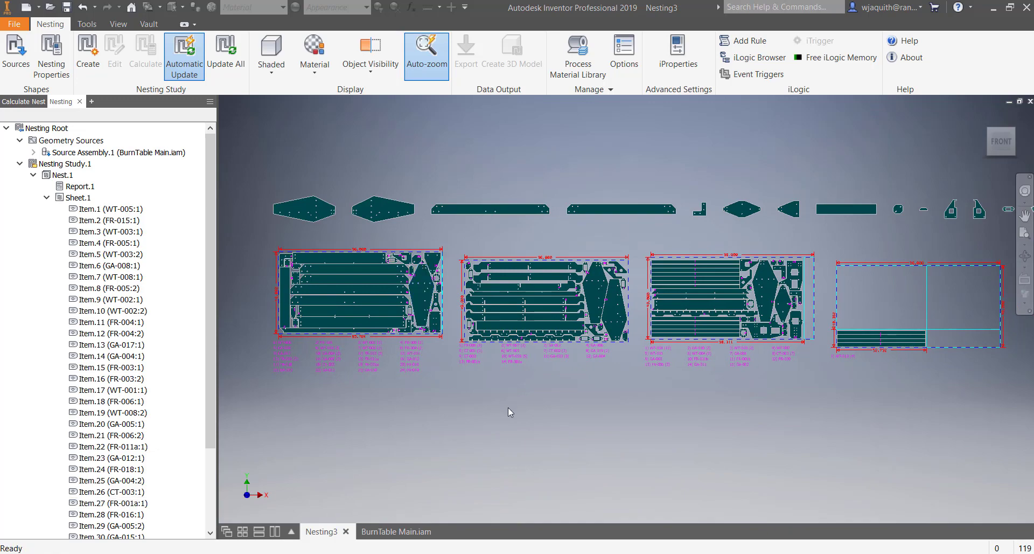
Step: In Nesting Properties, turn off Rotate 90 and Rotate 270 for the FR-001a and FR-001b rows
{"action": "left_click", "coordinate": [51, 54]}
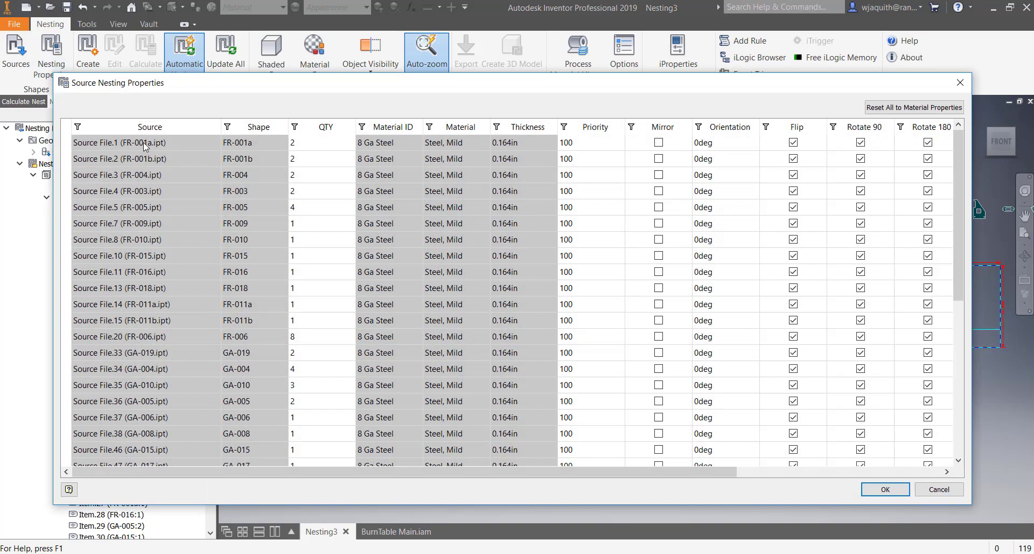
{"action": "left_click", "coordinate": [143, 142]}
{"action": "left_click", "coordinate": [142, 160]}
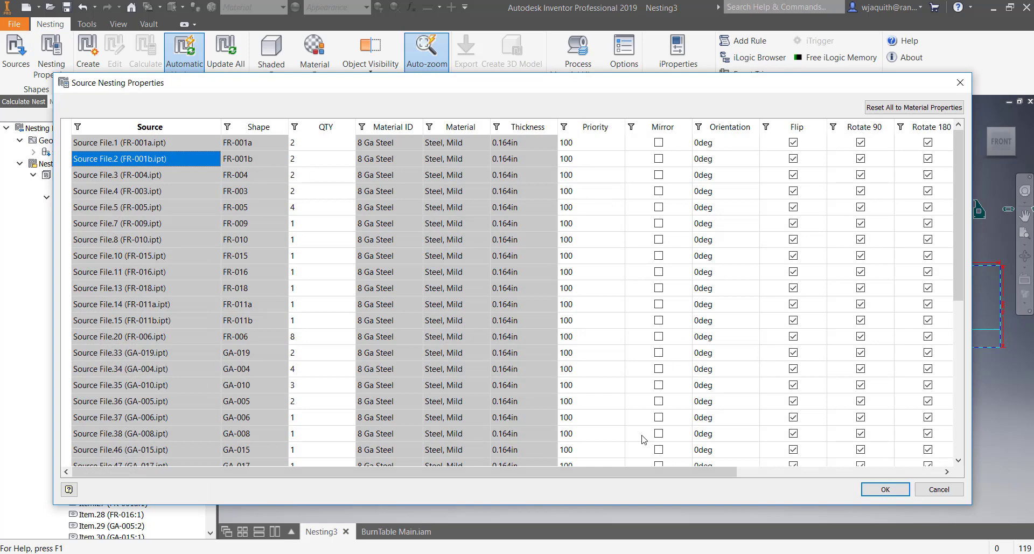
{"action": "left_click_drag", "start_coordinate": [609, 472], "coordinate": [747, 500]}
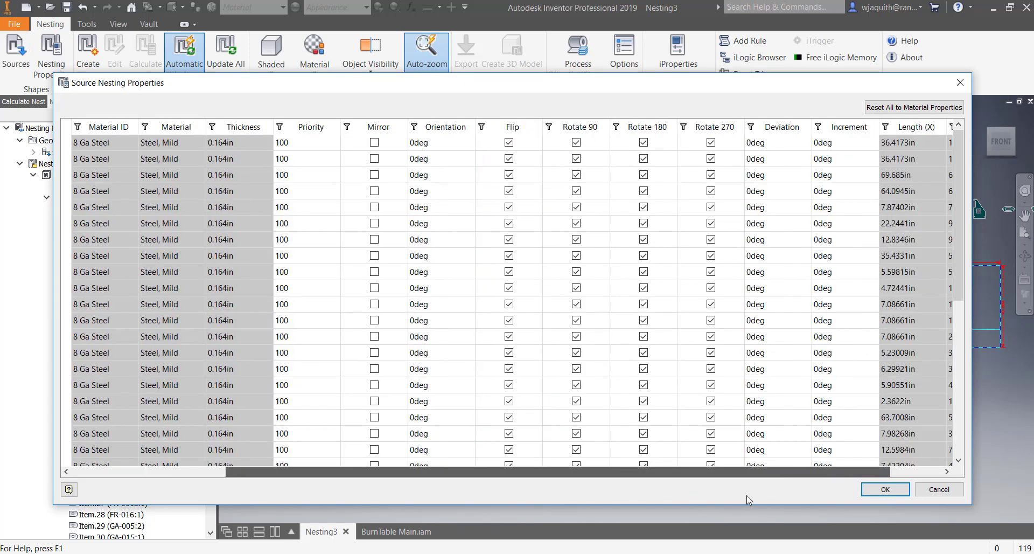
{"action": "left_click", "coordinate": [577, 142]}
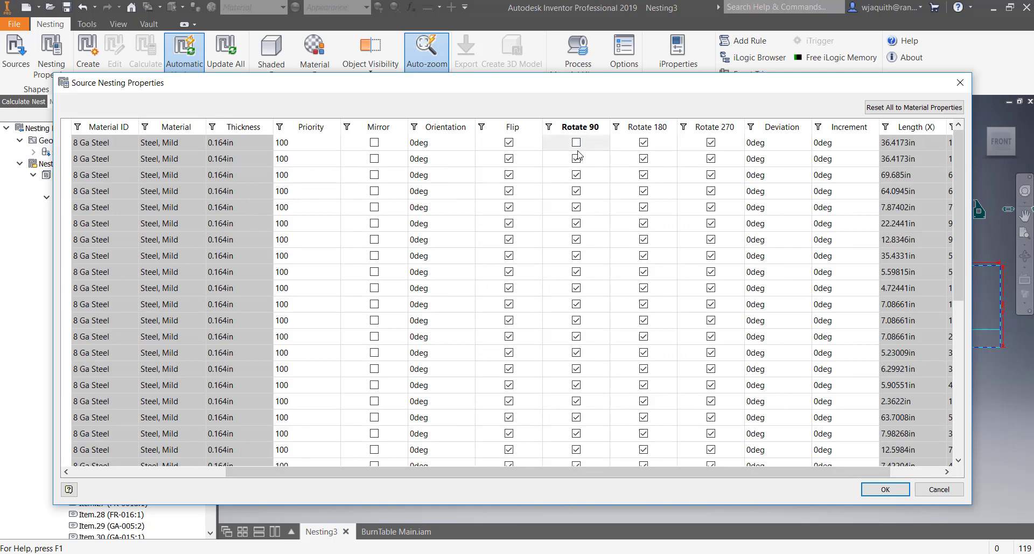
{"action": "left_click", "coordinate": [575, 159]}
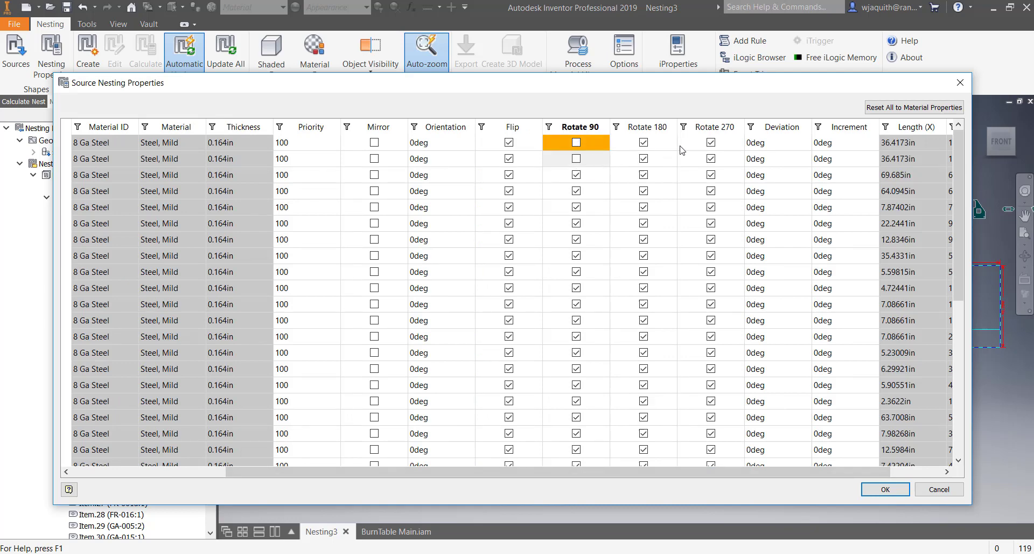
{"action": "left_click", "coordinate": [711, 143]}
{"action": "left_click", "coordinate": [711, 159]}
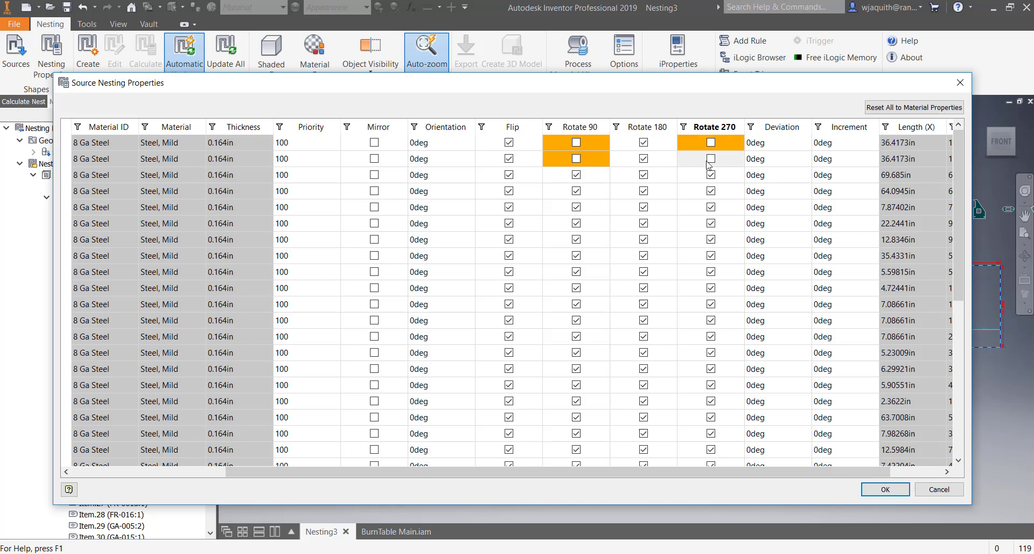
{"action": "left_click", "coordinate": [885, 489]}
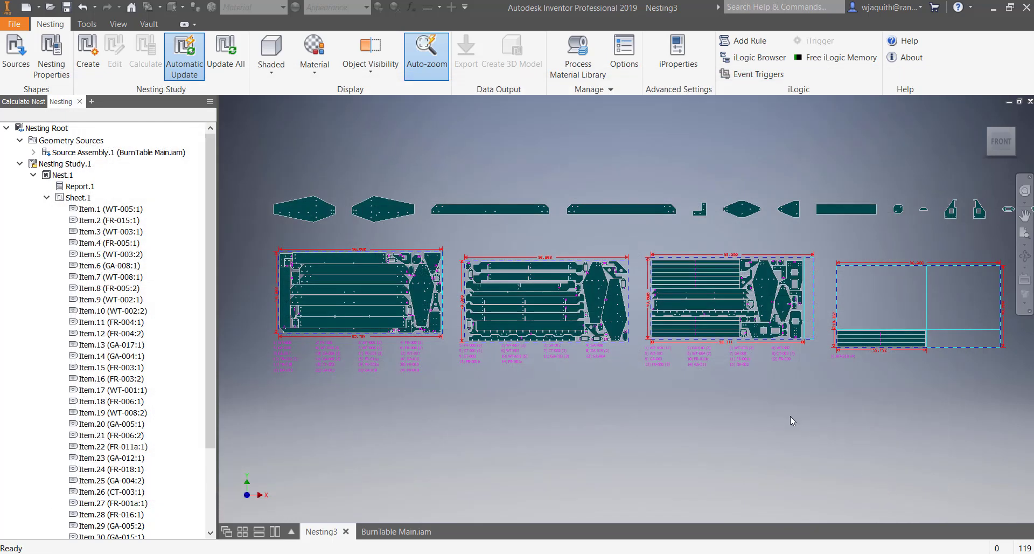
Step: Create Nesting Study.2 with default settings and 48x96 packaging, then collapse Nesting Study.1
{"action": "left_click", "coordinate": [88, 54]}
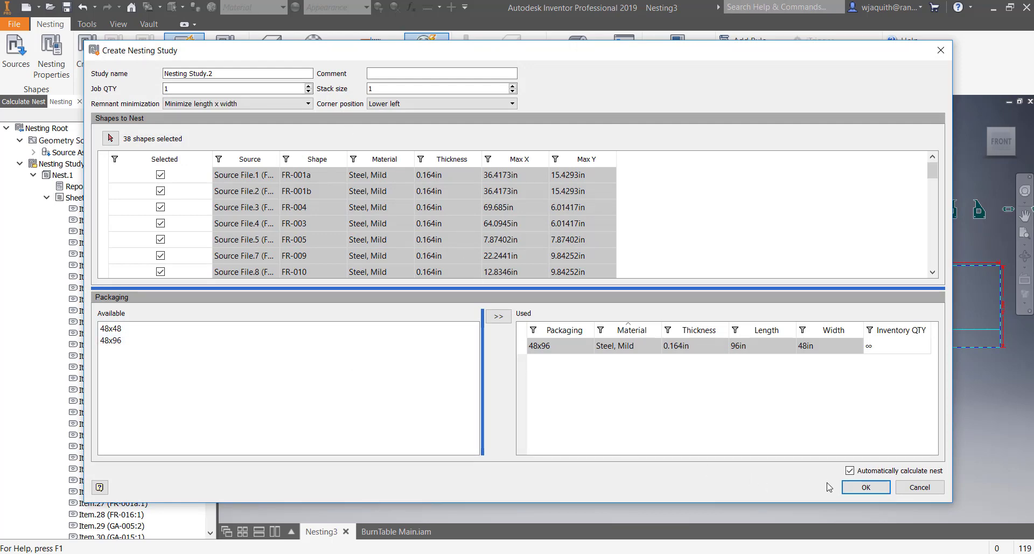
{"action": "left_click", "coordinate": [878, 489]}
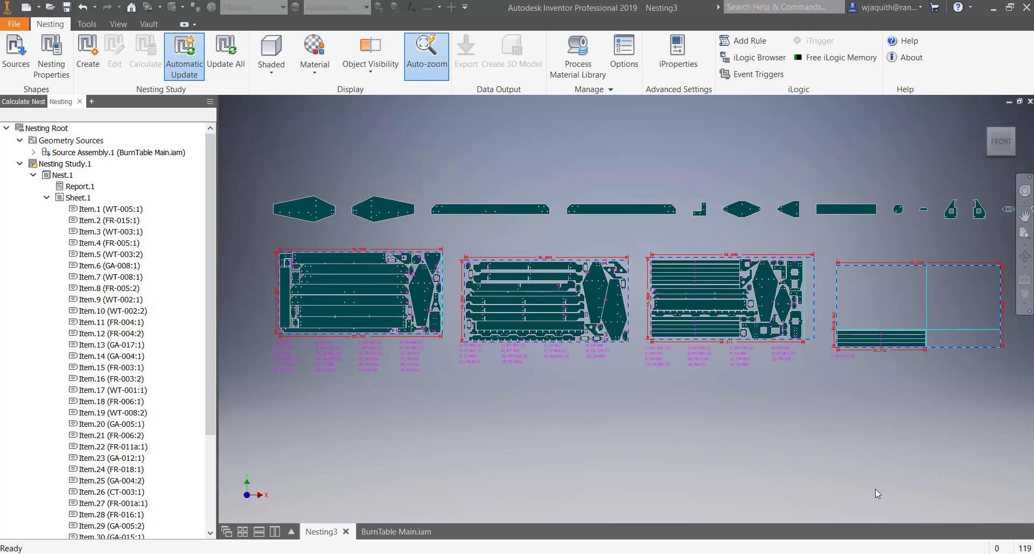
{"action": "left_click", "coordinate": [21, 164]}
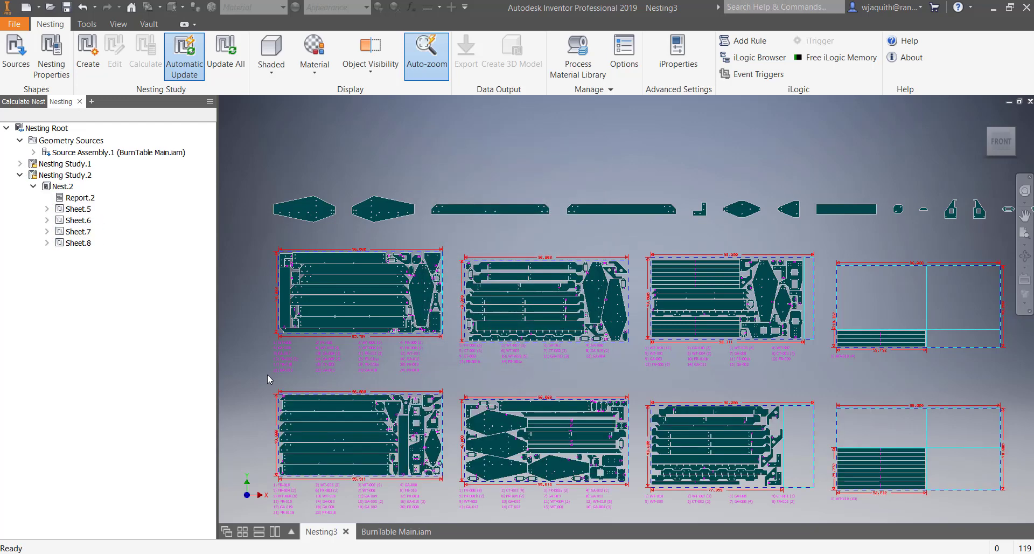
Step: Pan and zoom to compare both rows of nest sheets, then collapse Nesting Study.2
{"action": "middle_click_drag", "start_coordinate": [414, 400], "coordinate": [456, 324]}
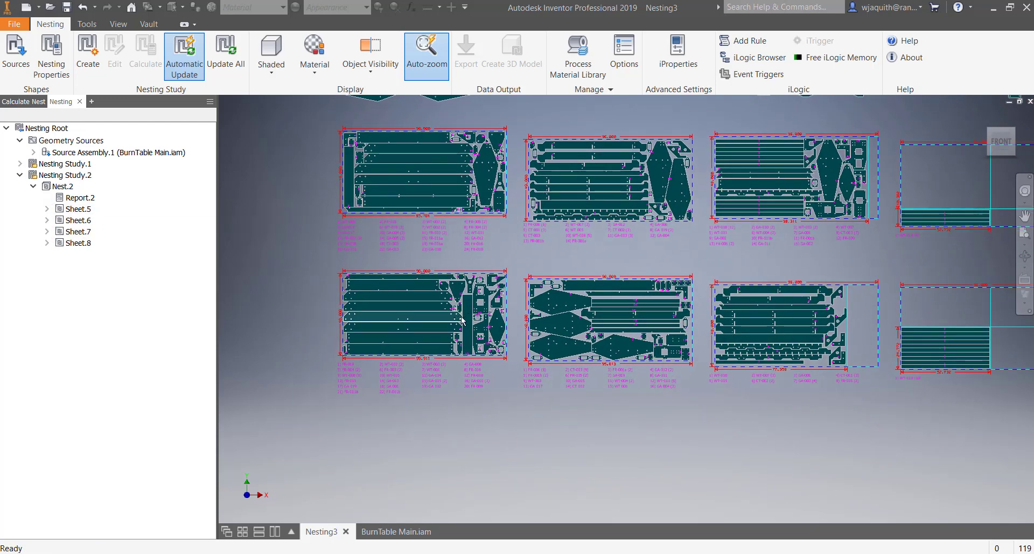
{"action": "scroll", "coordinate": [598, 373], "scroll_direction": "down", "scroll_amount": 3}
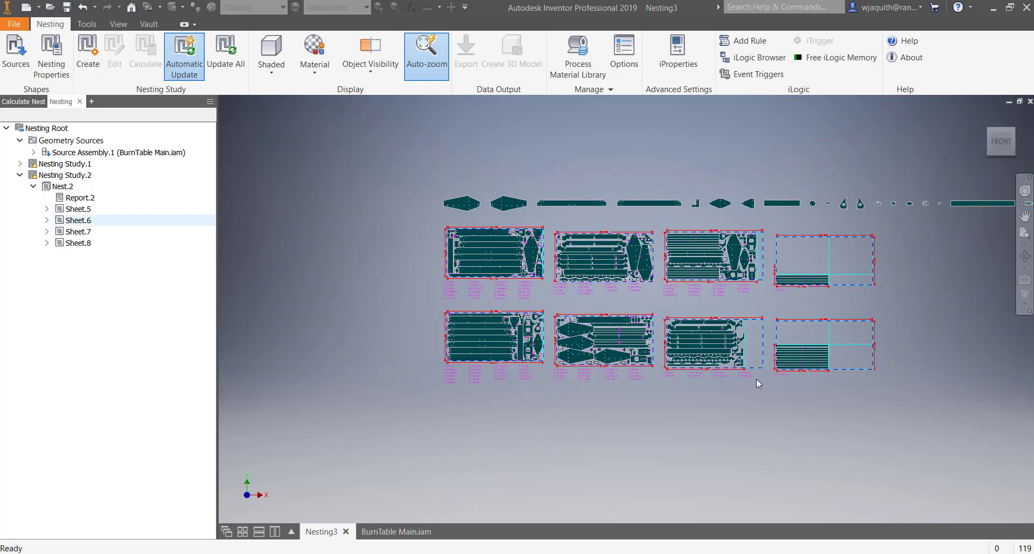
{"action": "middle_click_drag", "start_coordinate": [757, 384], "coordinate": [856, 464]}
{"action": "scroll", "coordinate": [705, 405], "scroll_direction": "up", "scroll_amount": 3}
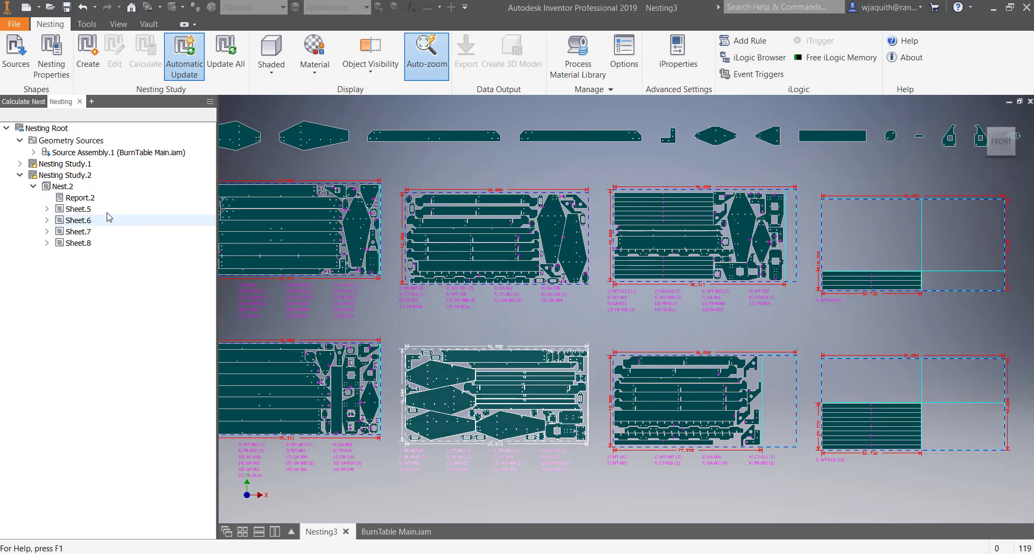
{"action": "left_click", "coordinate": [20, 175]}
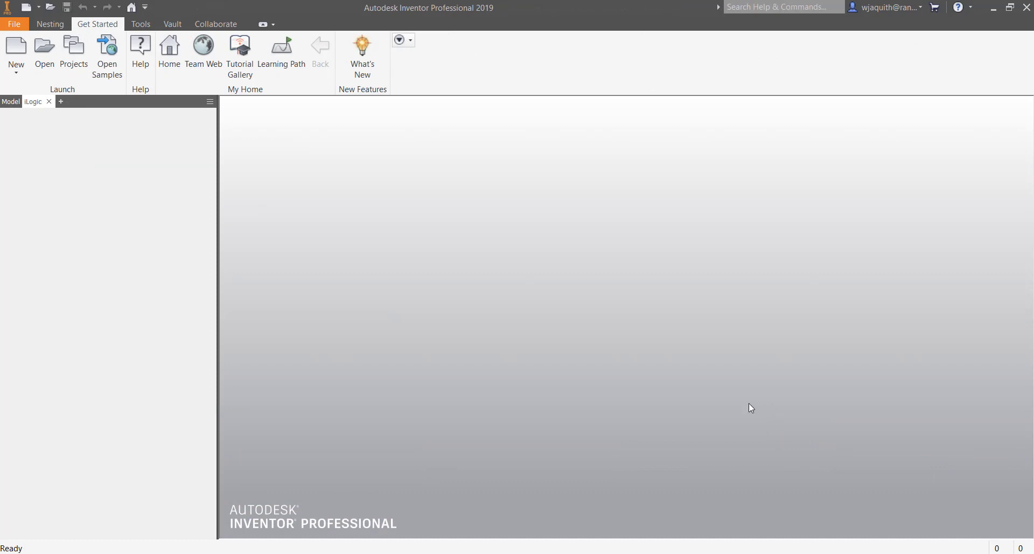
Step: Start a new nesting document and add Bracket-I, Entry-Clamp1, Leverbracket-M and Triangular-Plate-I DXF sources
{"action": "left_click", "coordinate": [51, 24]}
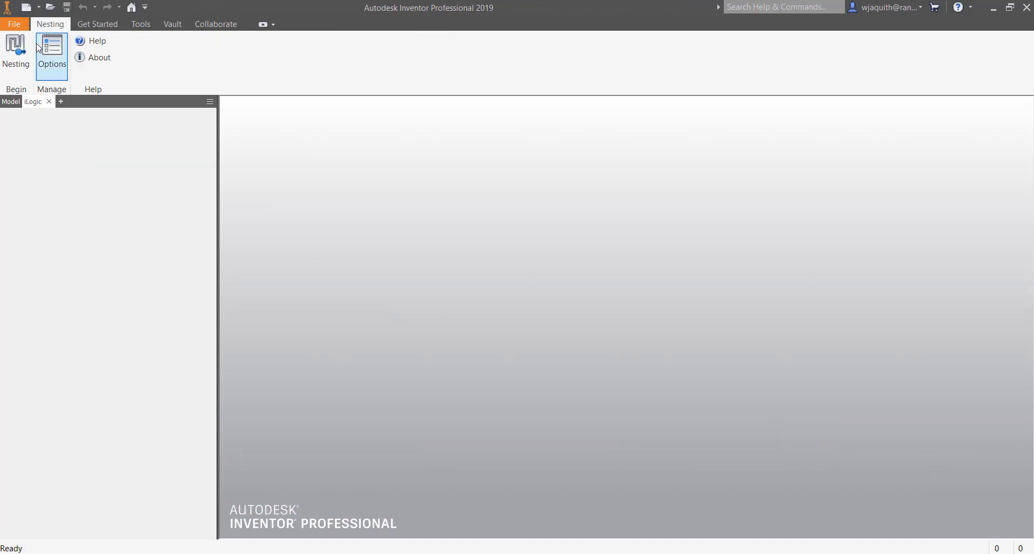
{"action": "left_click", "coordinate": [17, 51]}
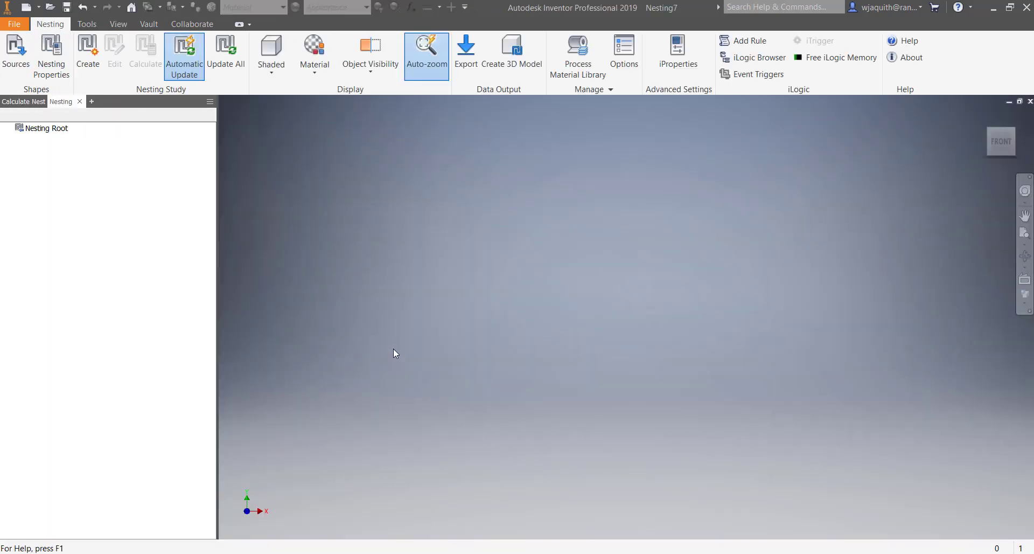
{"action": "left_click", "coordinate": [15, 49]}
{"action": "left_click", "coordinate": [230, 130]}
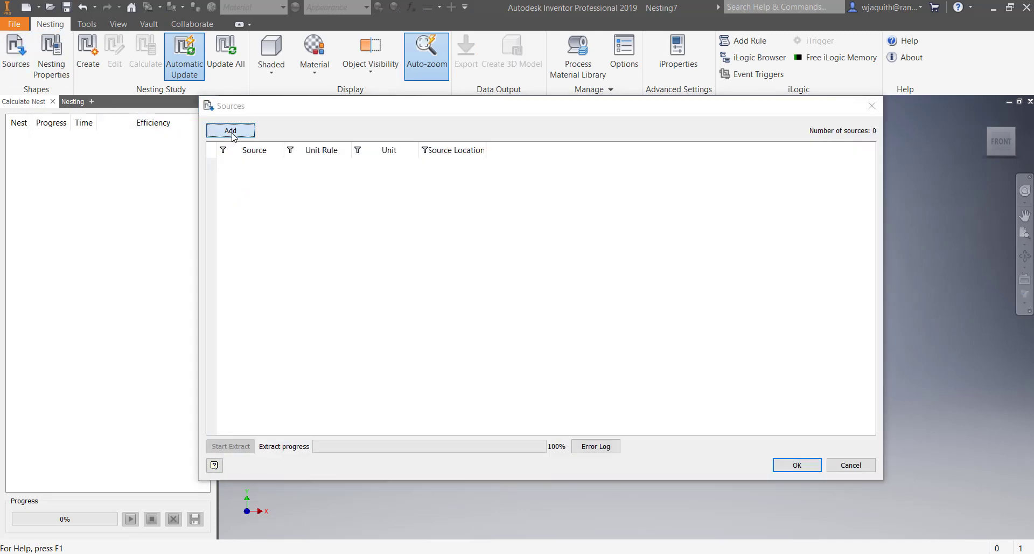
{"action": "left_click", "coordinate": [492, 207]}
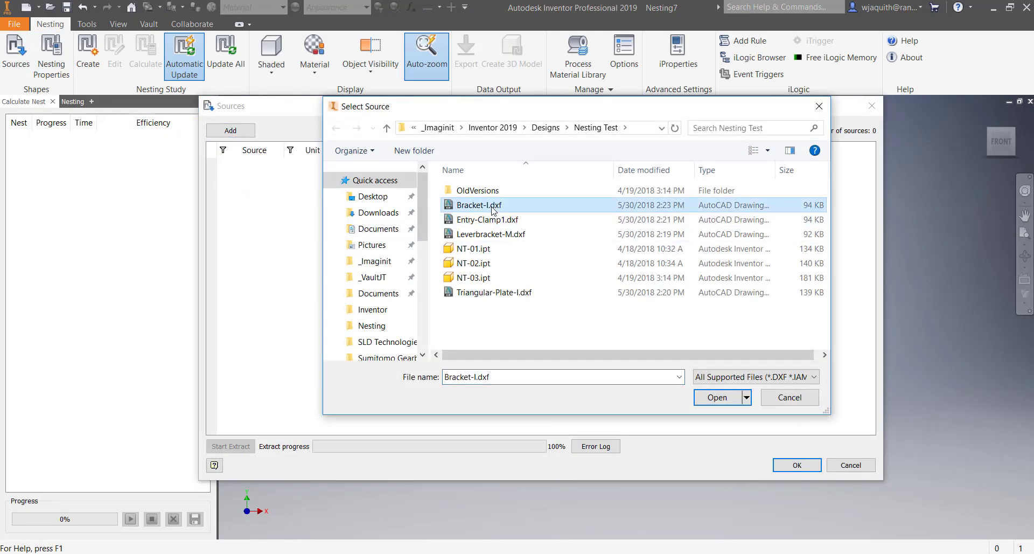
{"action": "left_click", "coordinate": [488, 220], "text": "ctrl"}
{"action": "left_click", "coordinate": [488, 237], "text": "ctrl"}
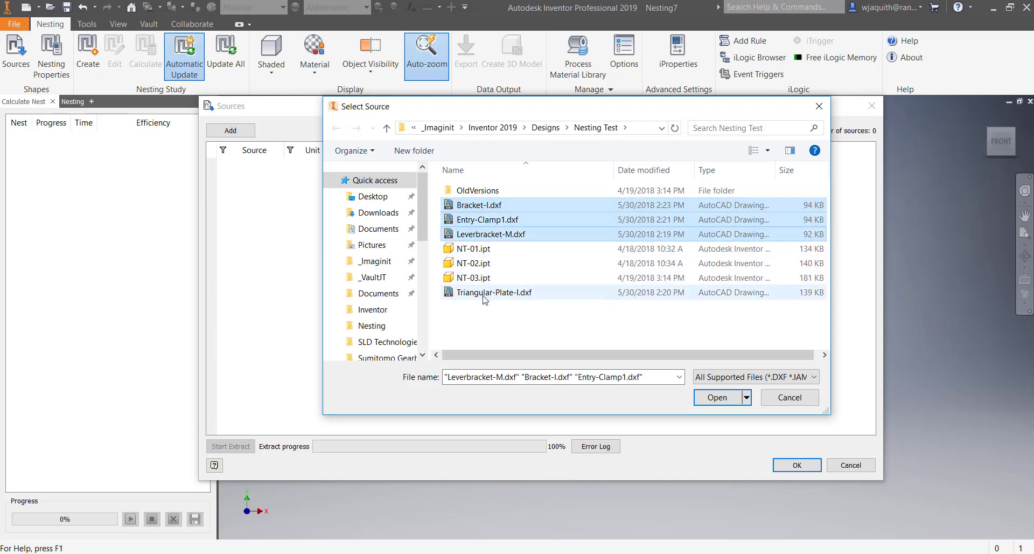
{"action": "left_click", "coordinate": [487, 293], "text": "ctrl"}
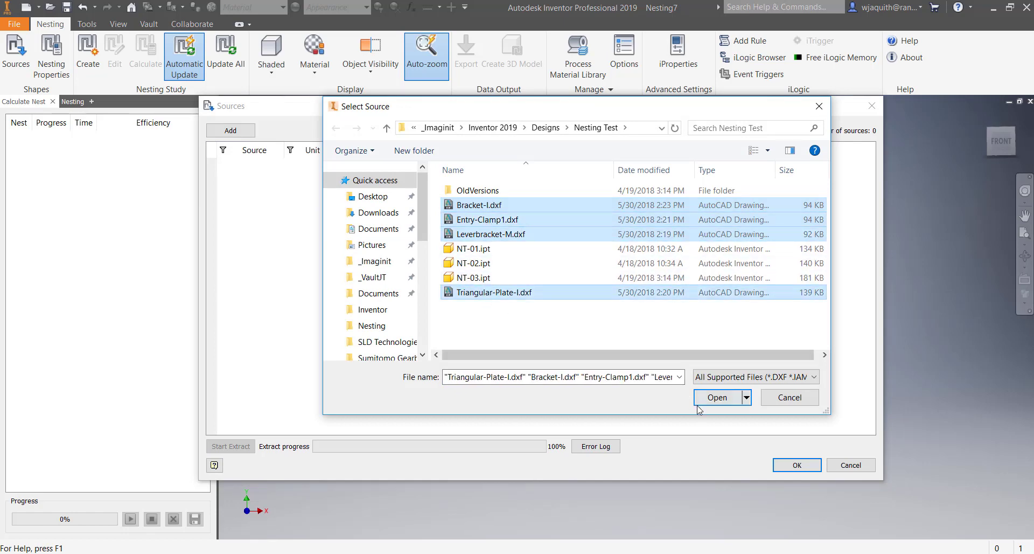
{"action": "left_click", "coordinate": [710, 400]}
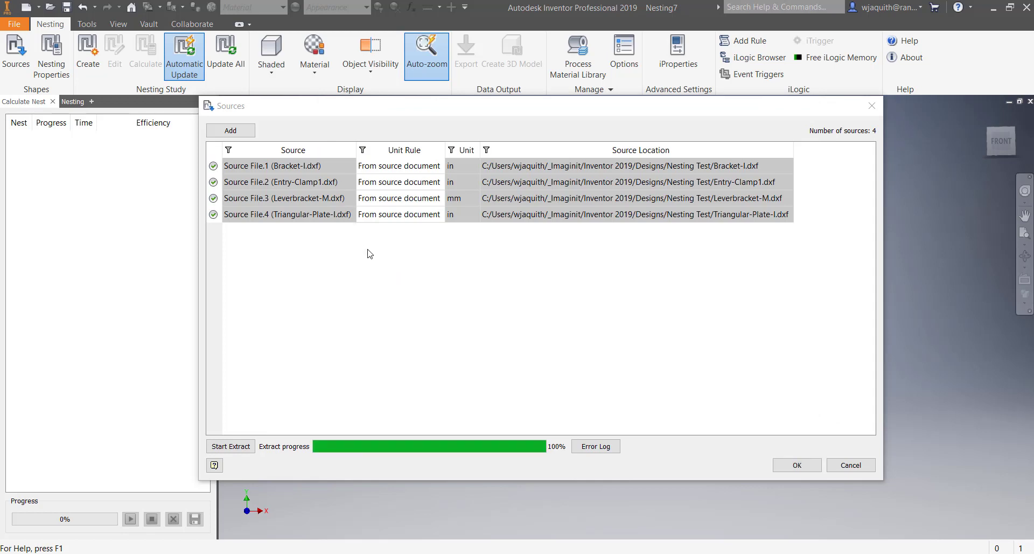
{"action": "left_click", "coordinate": [792, 465]}
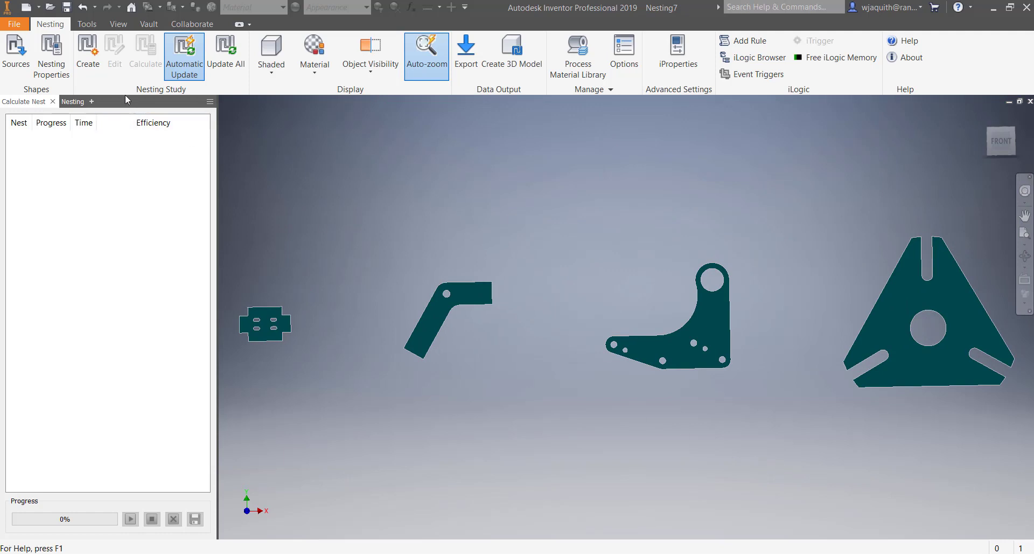
Step: Set the Material ID of Entry-Clamp1 and Triangular-Plate-I to 10 Ga 6061 Aluminum
{"action": "left_click", "coordinate": [60, 58]}
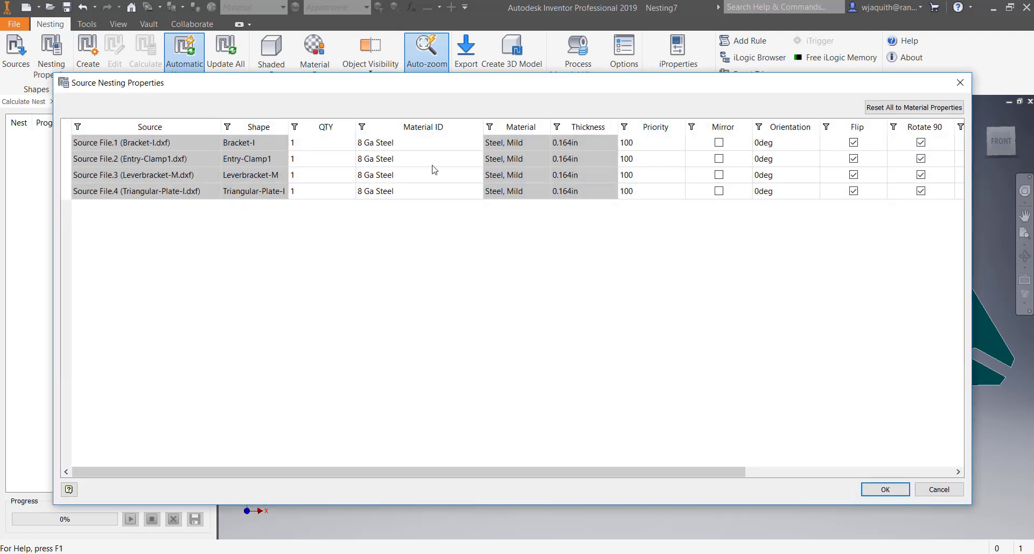
{"action": "left_click", "coordinate": [473, 159]}
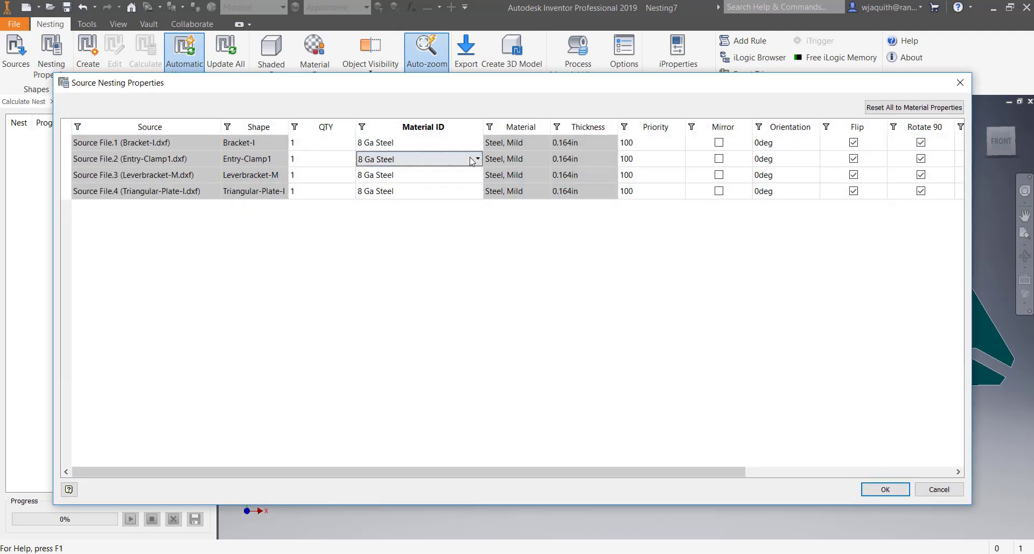
{"action": "left_click", "coordinate": [477, 158]}
{"action": "left_click", "coordinate": [435, 184]}
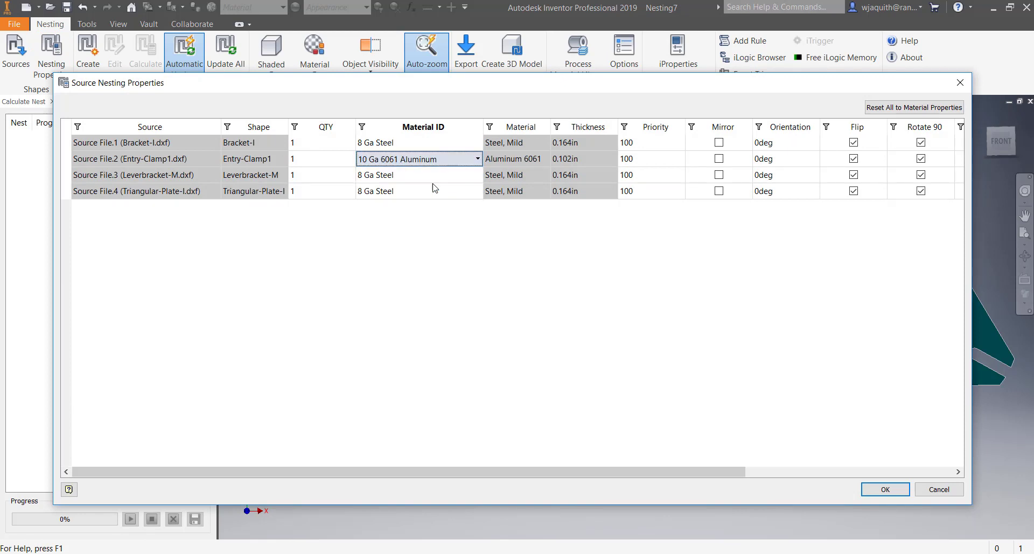
{"action": "left_click", "coordinate": [473, 191]}
{"action": "left_click", "coordinate": [477, 191]}
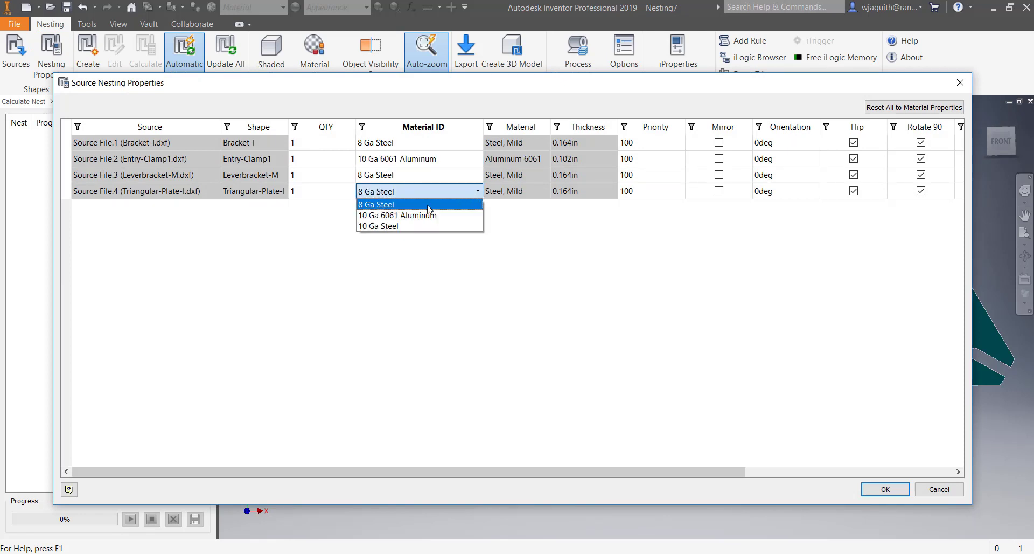
{"action": "left_click", "coordinate": [427, 215]}
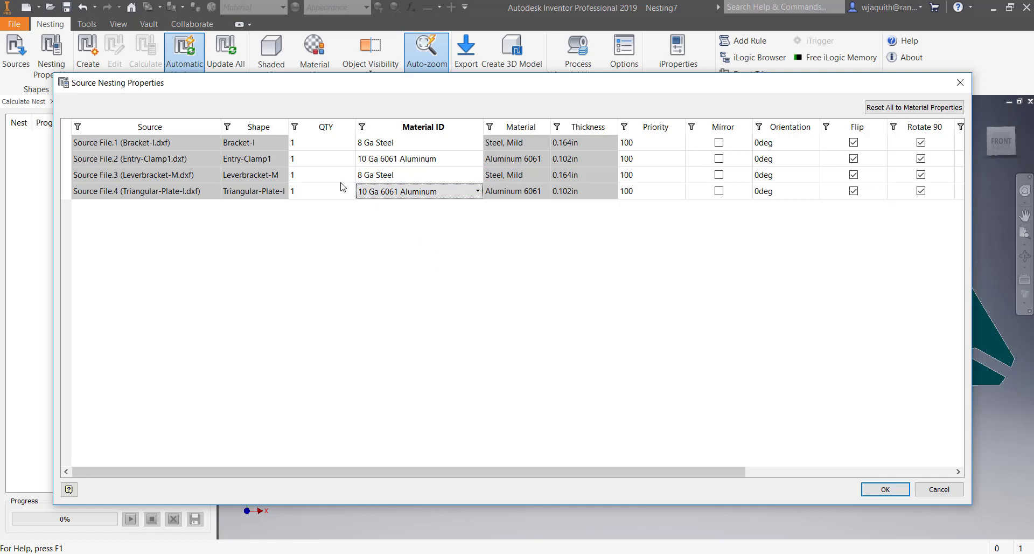
Step: Enter quantities 14, 8, 12 and 20 for the four brackets and apply
{"action": "left_click", "coordinate": [307, 148]}
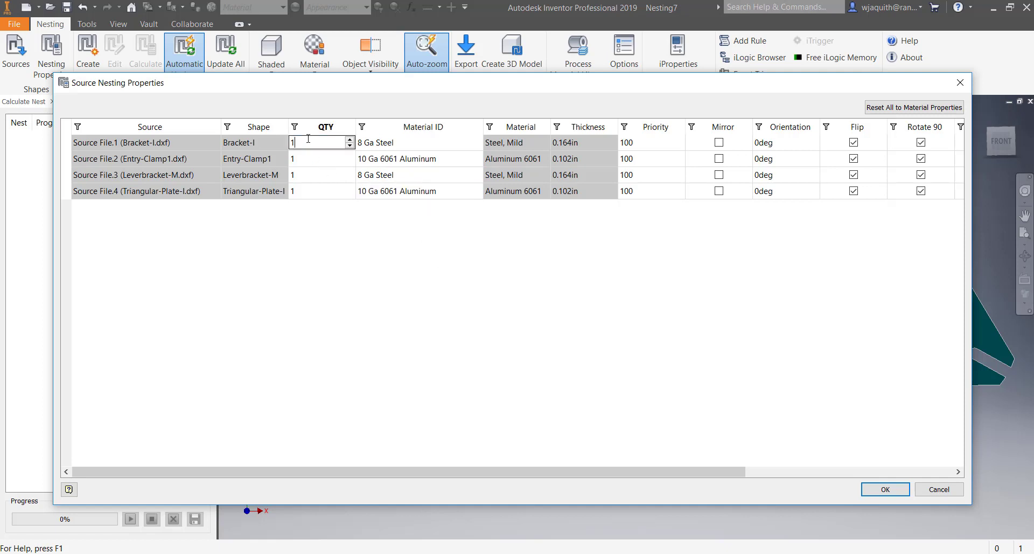
{"action": "type", "text": "4"}
{"action": "left_click", "coordinate": [310, 160]}
{"action": "type", "text": "8"}
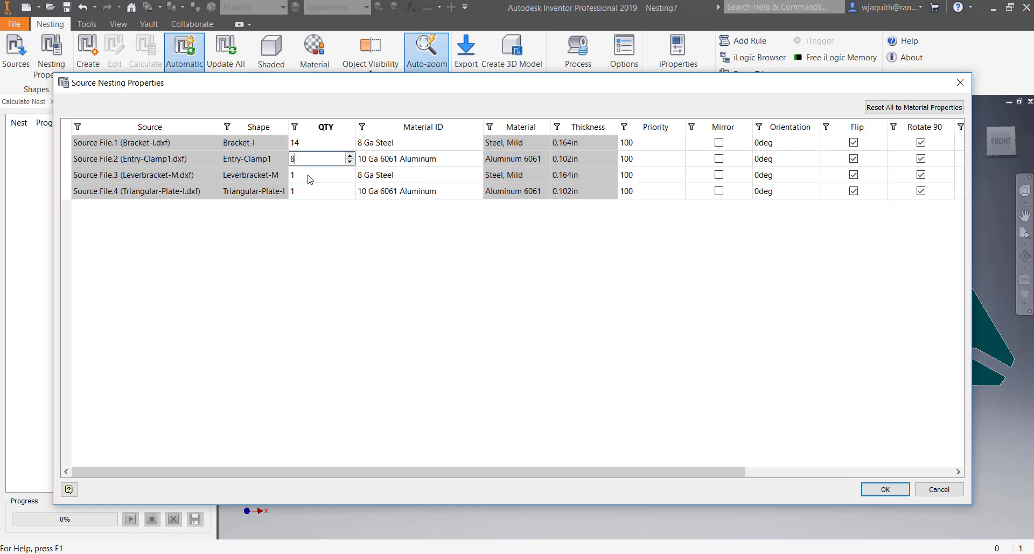
{"action": "left_click", "coordinate": [309, 177]}
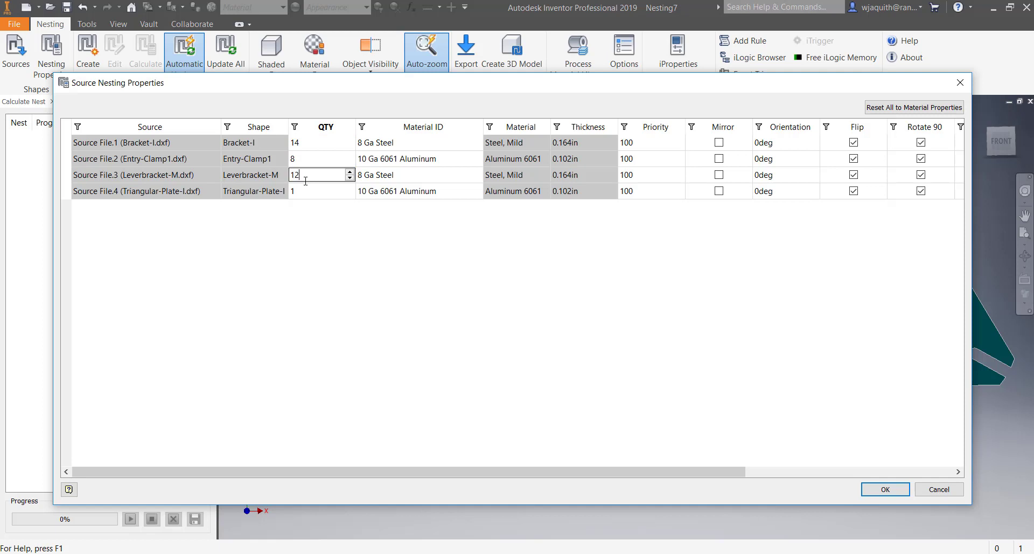
{"action": "left_click", "coordinate": [308, 192]}
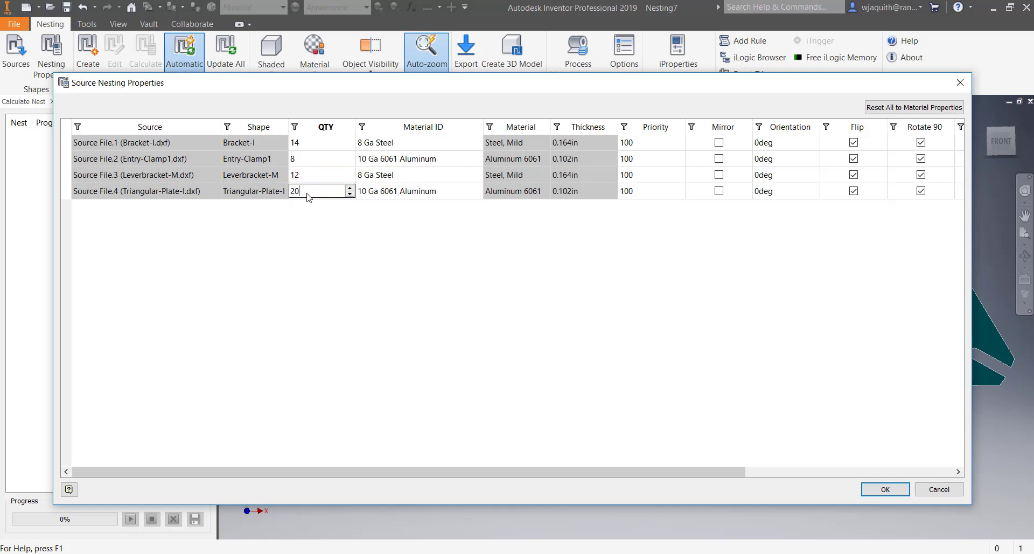
{"action": "type", "text": "20"}
{"action": "key", "text": "Up"}
{"action": "key", "text": "Up"}
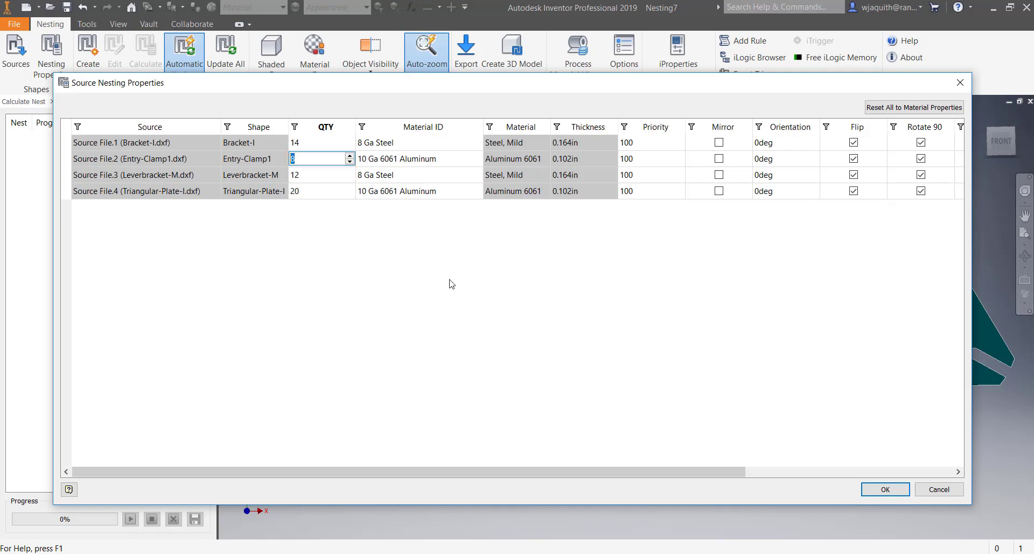
{"action": "left_click", "coordinate": [871, 491]}
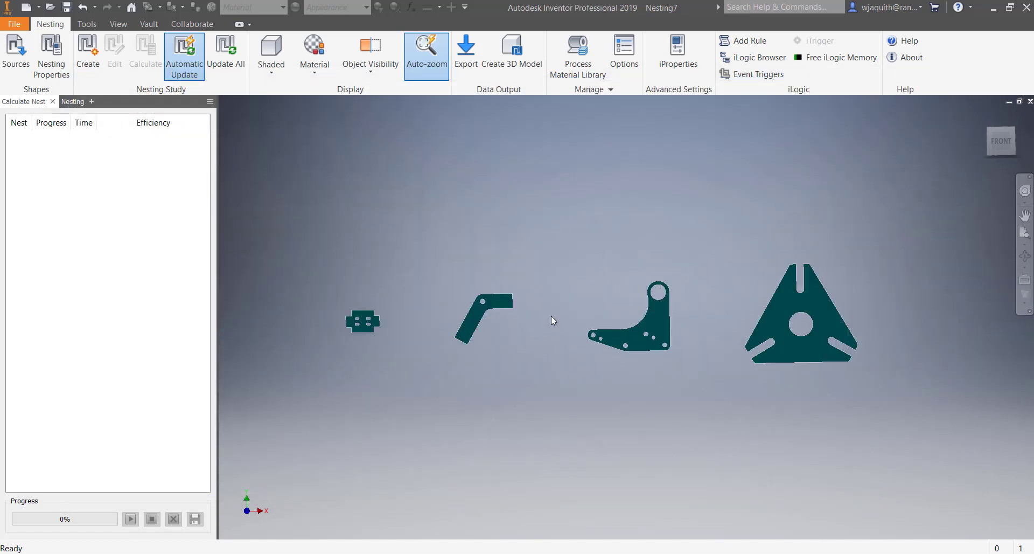
Step: Colour shapes by material, then create a study replacing 48x96 steel with 48x48 steel sheets
{"action": "left_click", "coordinate": [311, 68]}
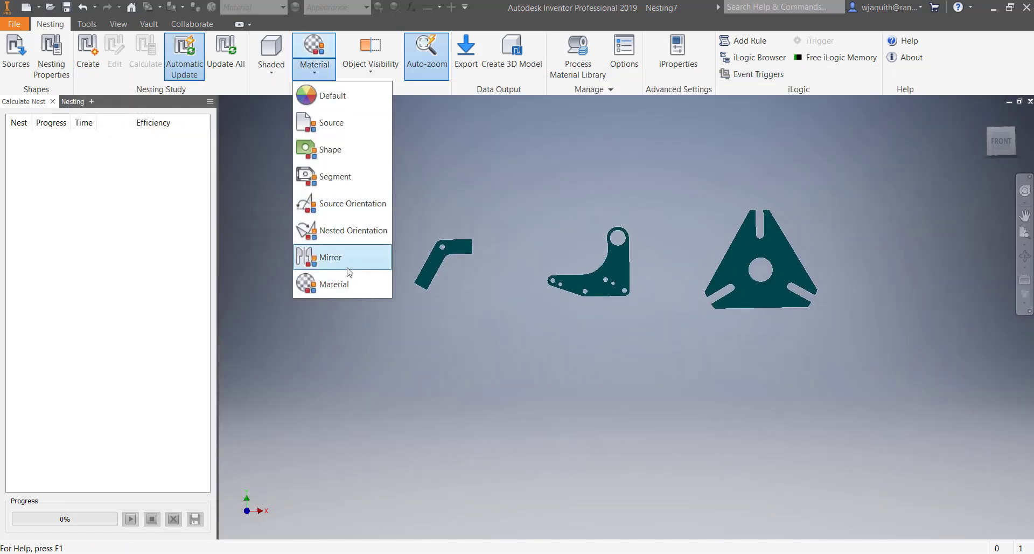
{"action": "left_click", "coordinate": [328, 285]}
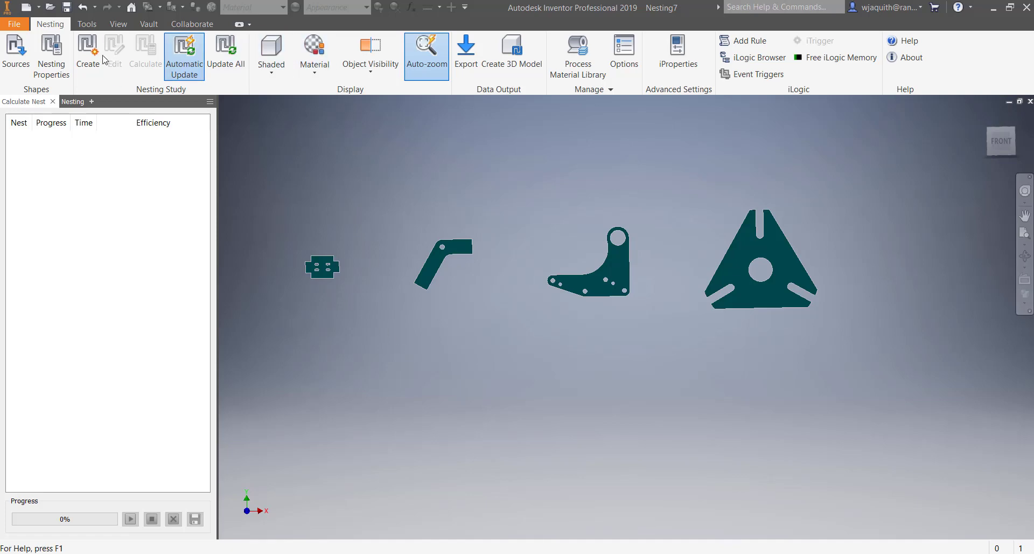
{"action": "left_click", "coordinate": [88, 52]}
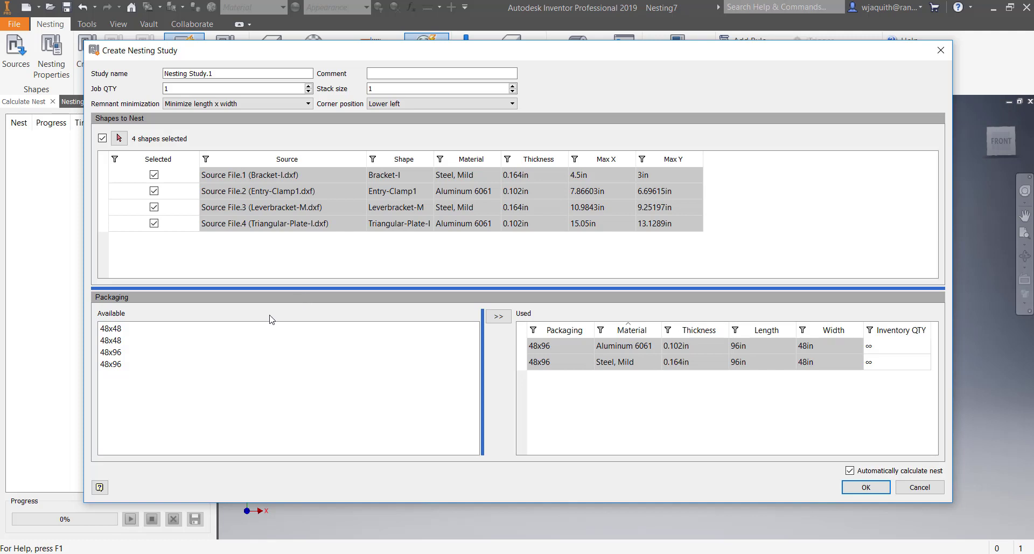
{"action": "left_click", "coordinate": [536, 365]}
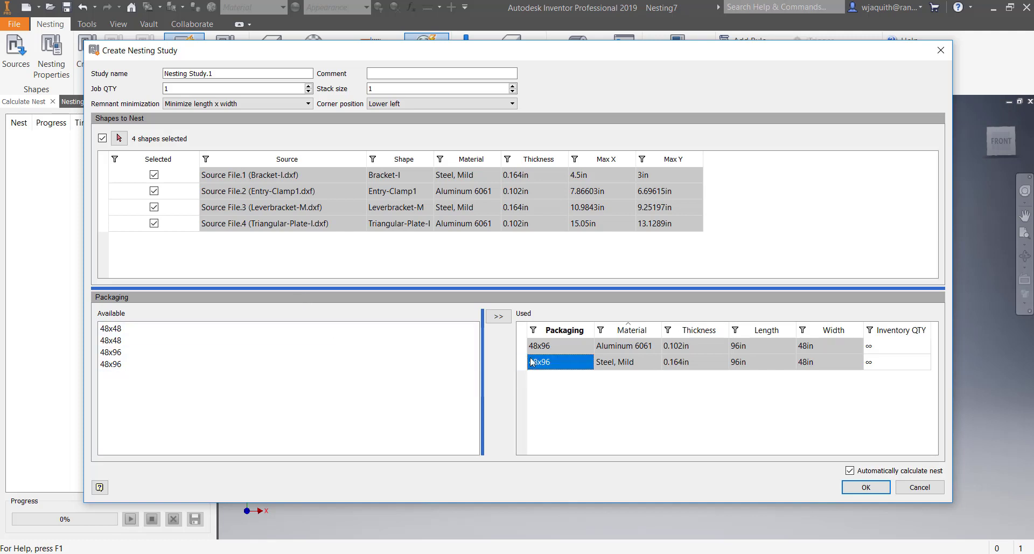
{"action": "right_click", "coordinate": [539, 366]}
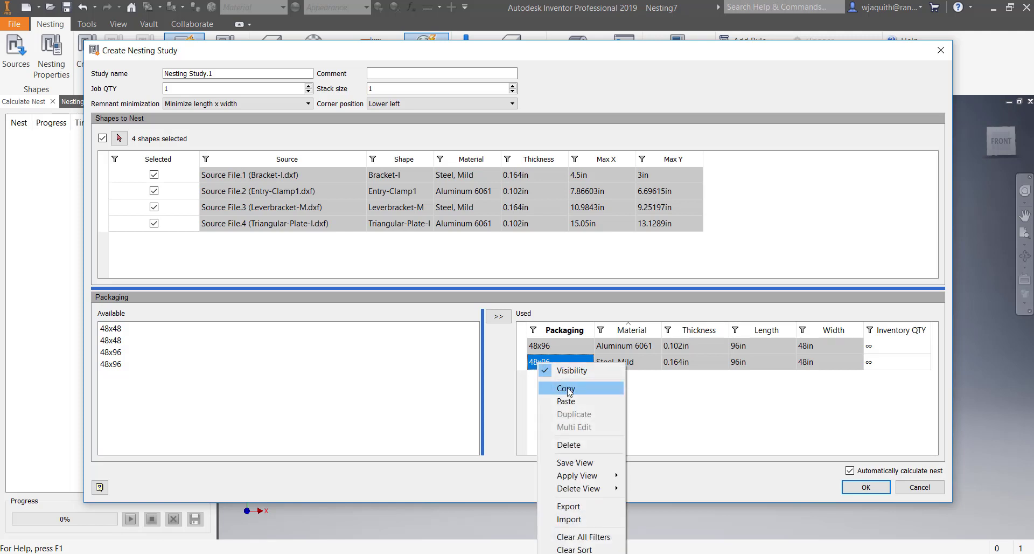
{"action": "left_click", "coordinate": [560, 445]}
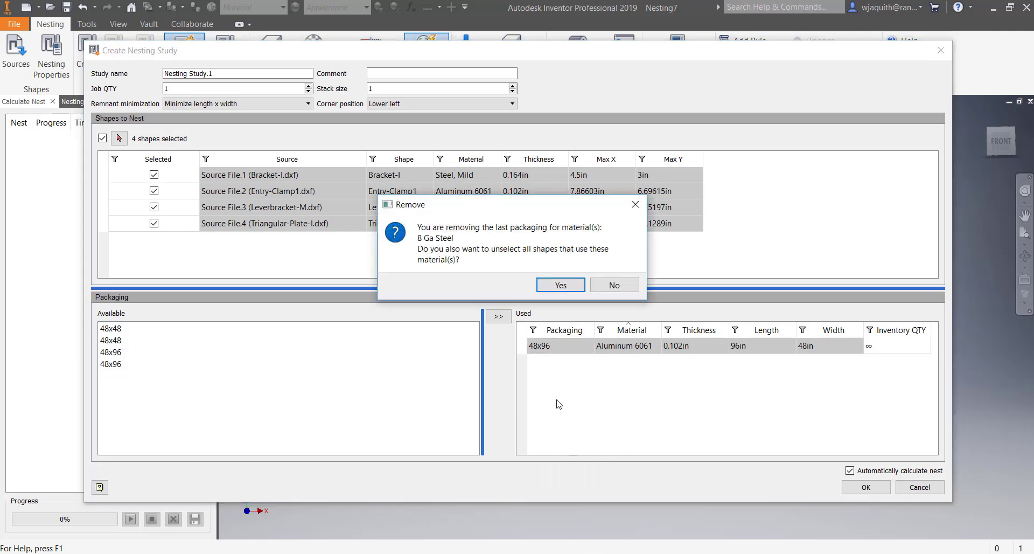
{"action": "left_click", "coordinate": [568, 290]}
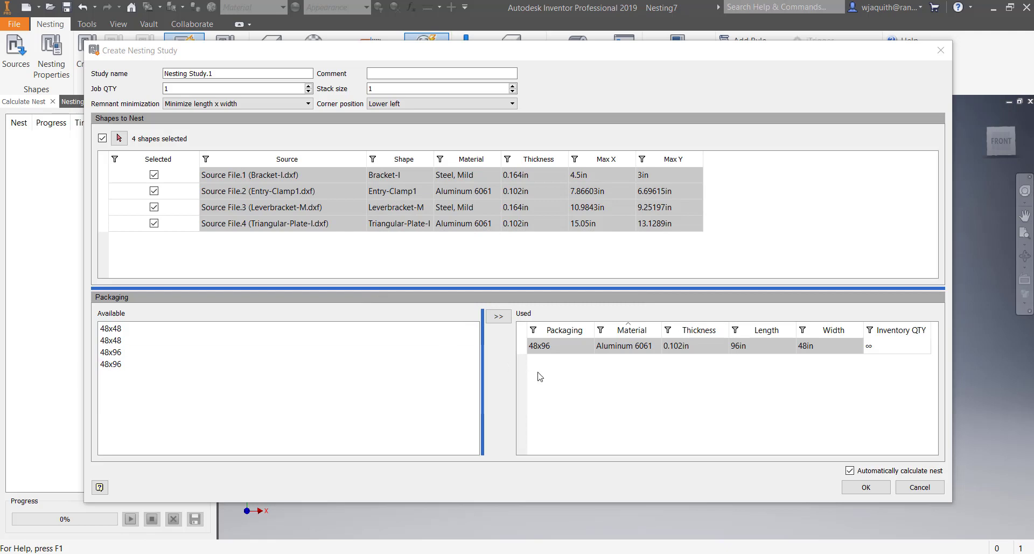
{"action": "left_click", "coordinate": [124, 331]}
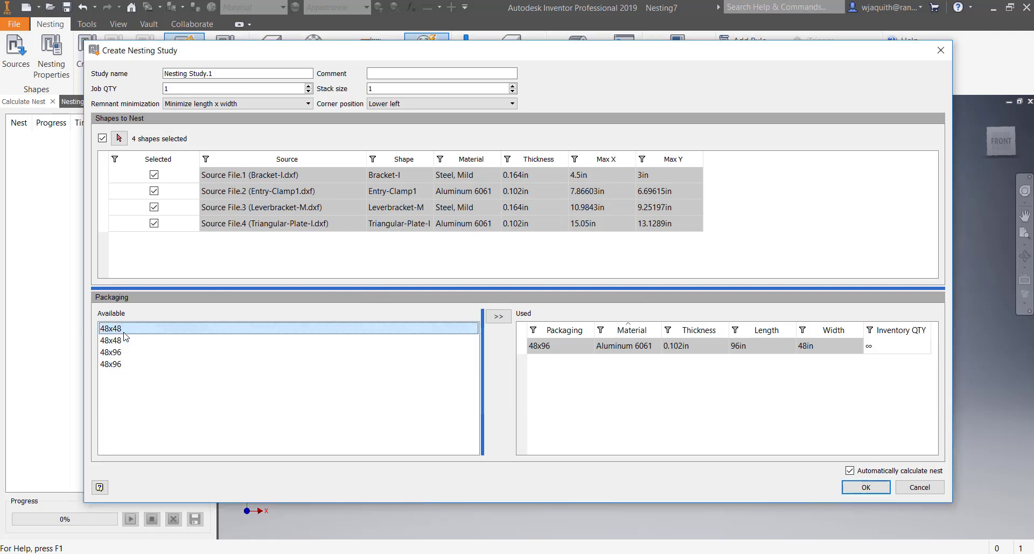
{"action": "left_click", "coordinate": [499, 317]}
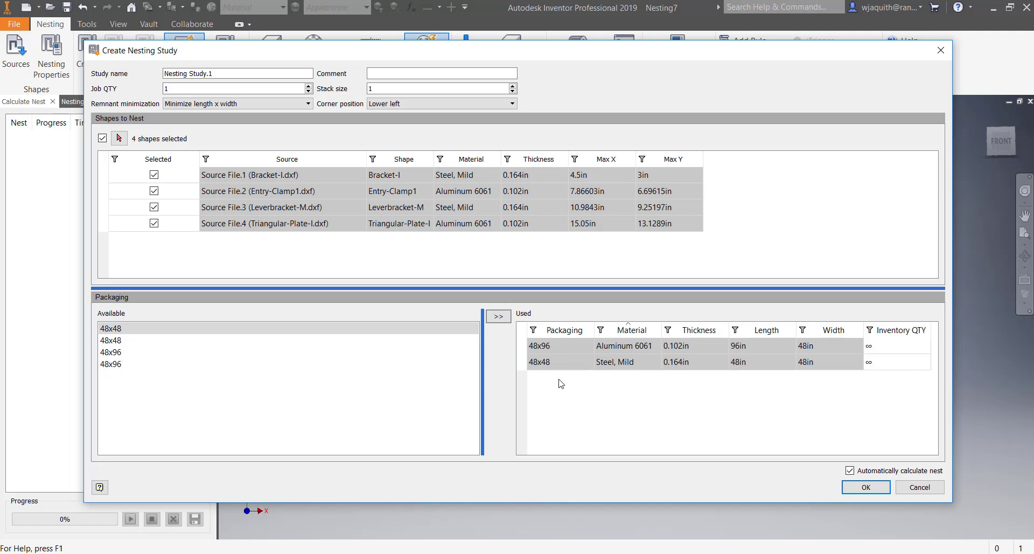
{"action": "left_click", "coordinate": [865, 487]}
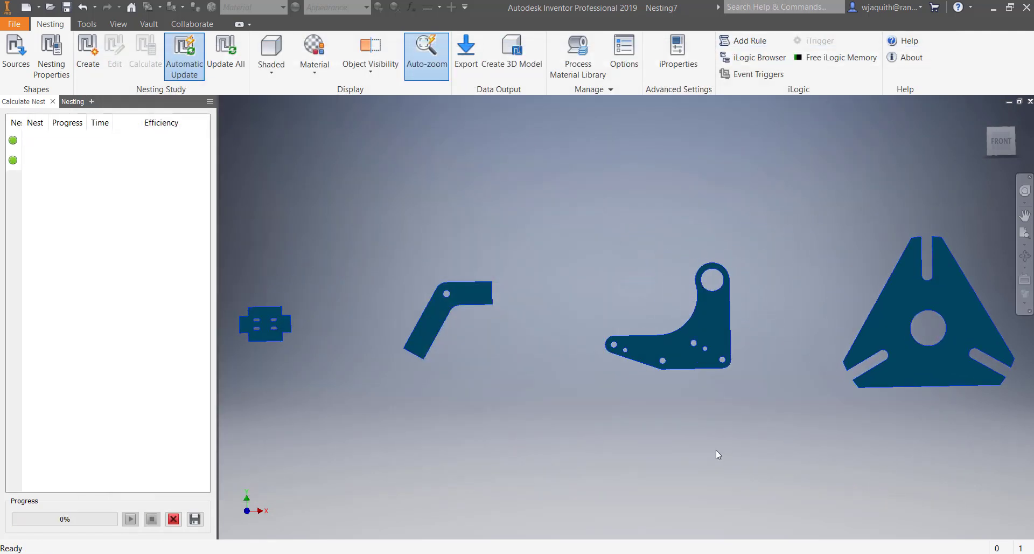
Step: Zoom and pan to inspect the steel bracket nest and the aluminum triangular-plate nest
{"action": "scroll", "coordinate": [673, 435], "scroll_direction": "up", "scroll_amount": 3}
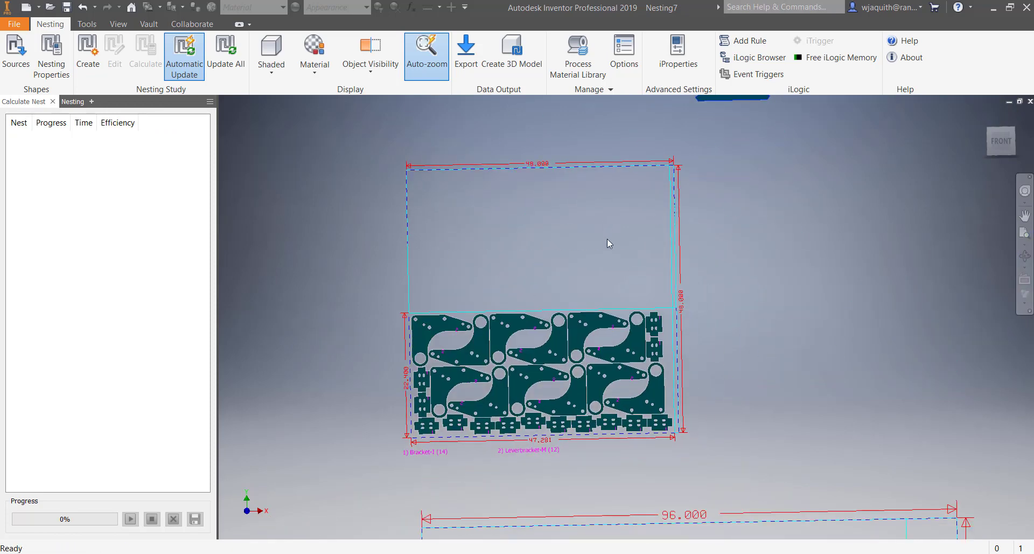
{"action": "scroll", "coordinate": [606, 238], "scroll_direction": "down", "scroll_amount": 4}
{"action": "scroll", "coordinate": [638, 318], "scroll_direction": "up", "scroll_amount": 3}
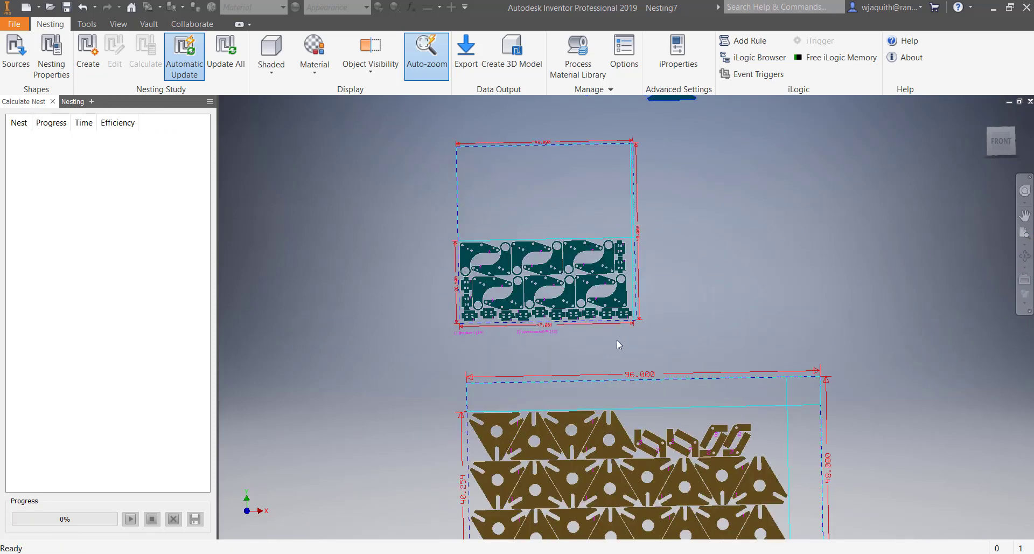
{"action": "scroll", "coordinate": [422, 355], "scroll_direction": "down", "scroll_amount": 3}
{"action": "scroll", "coordinate": [424, 223], "scroll_direction": "up", "scroll_amount": 3}
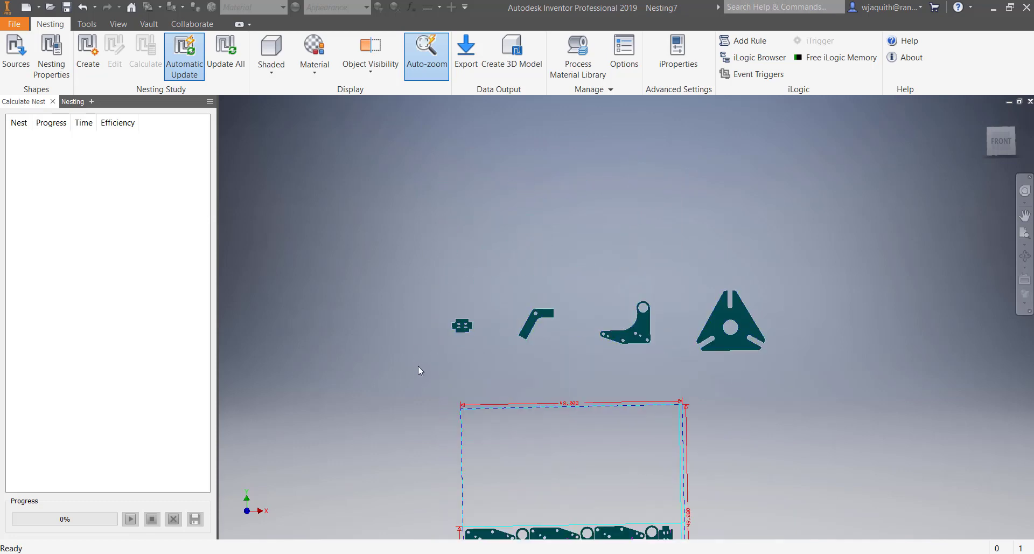
{"action": "middle_click_drag", "start_coordinate": [437, 434], "coordinate": [390, 249]}
{"action": "scroll", "coordinate": [507, 161], "scroll_direction": "down", "scroll_amount": 2}
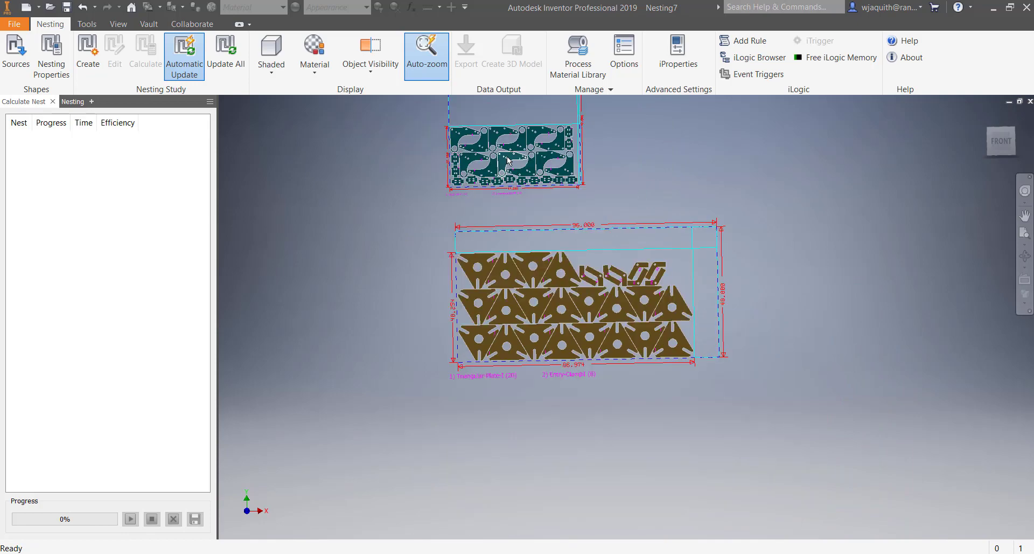
{"action": "scroll", "coordinate": [507, 161], "scroll_direction": "up", "scroll_amount": 3}
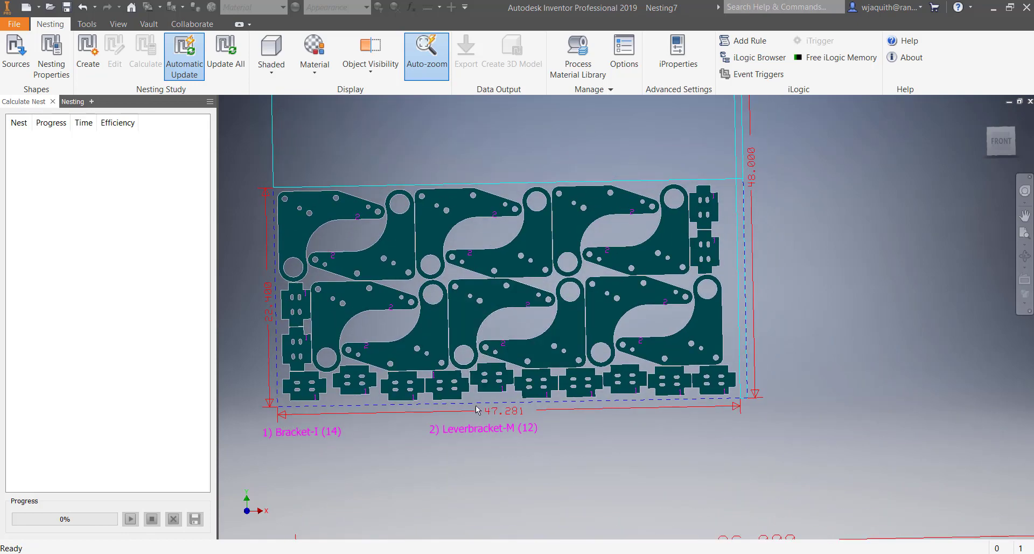
{"action": "key", "text": "F5"}
{"action": "scroll", "coordinate": [476, 355], "scroll_direction": "down", "scroll_amount": 3}
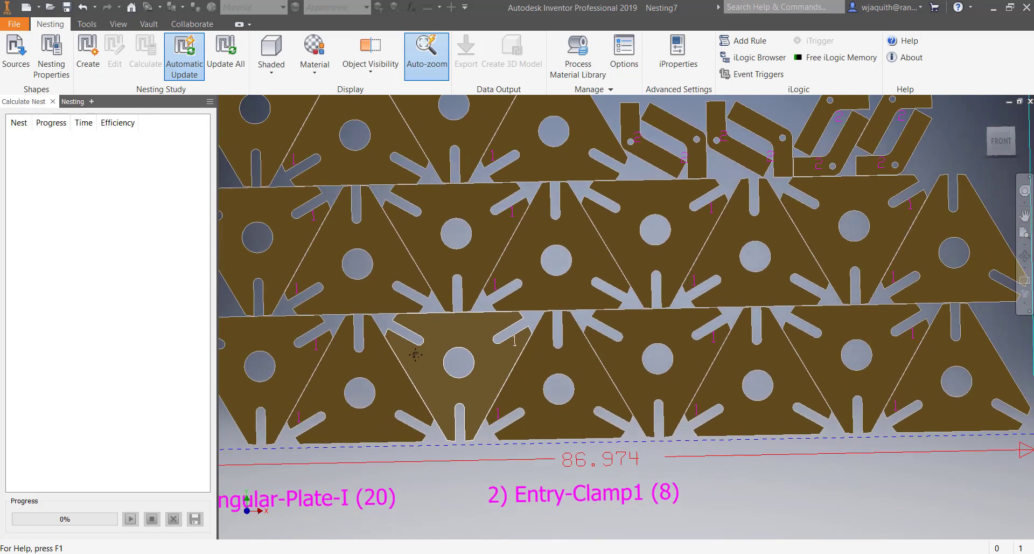
{"action": "scroll", "coordinate": [476, 355], "scroll_direction": "up", "scroll_amount": 5}
{"action": "scroll", "coordinate": [476, 351], "scroll_direction": "down", "scroll_amount": 4}
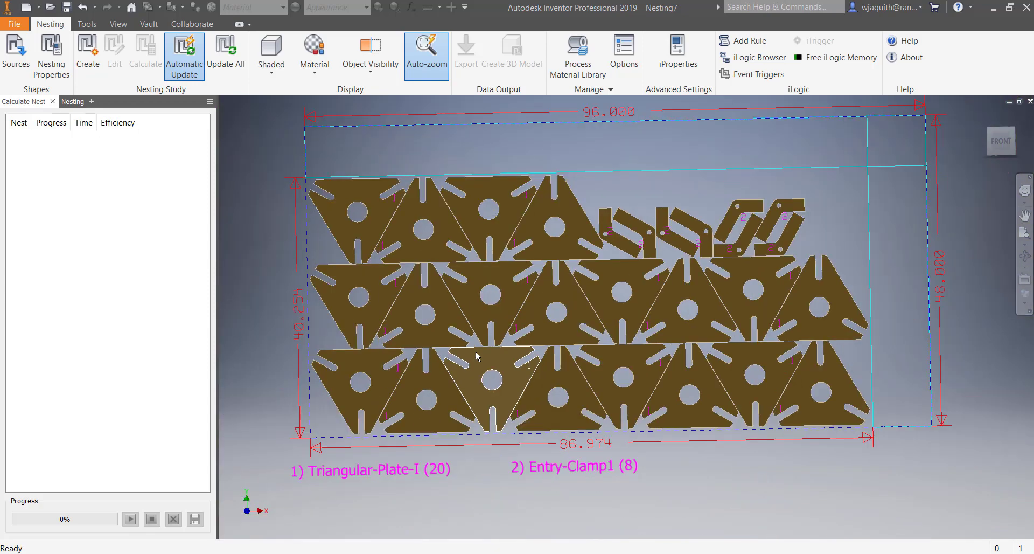